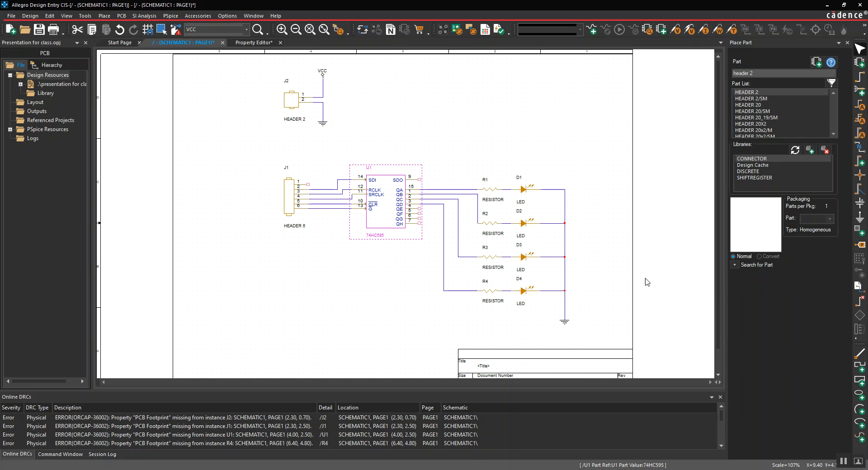
click(692, 451)
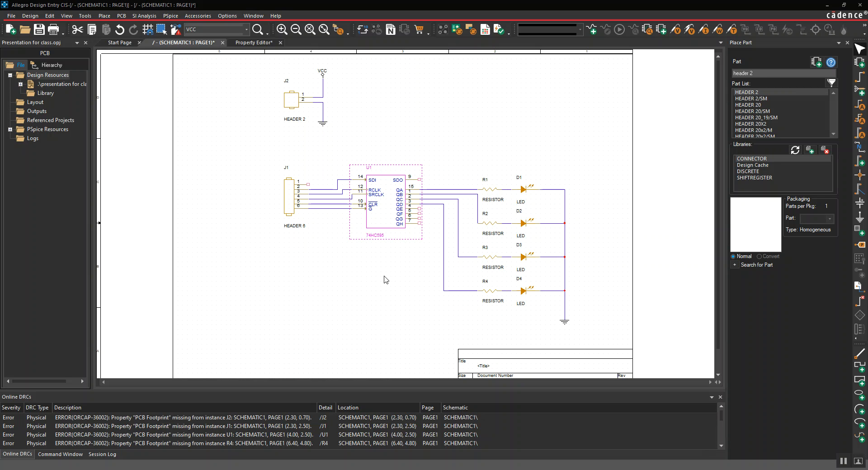
click(392, 233)
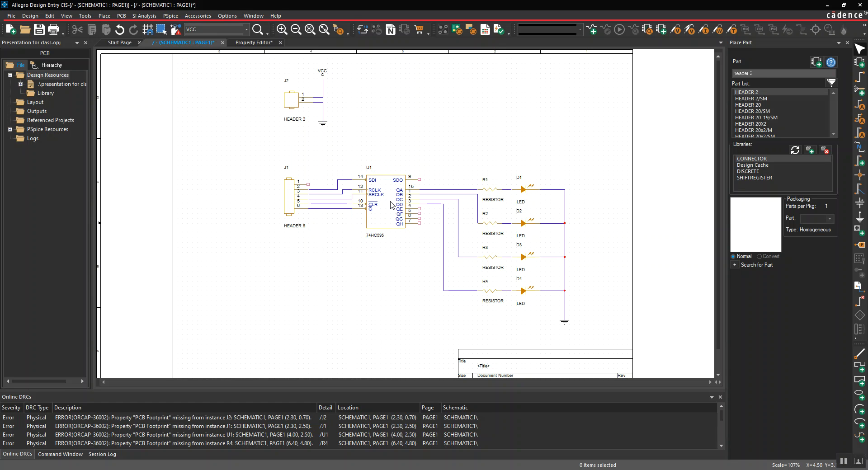
click(392, 206)
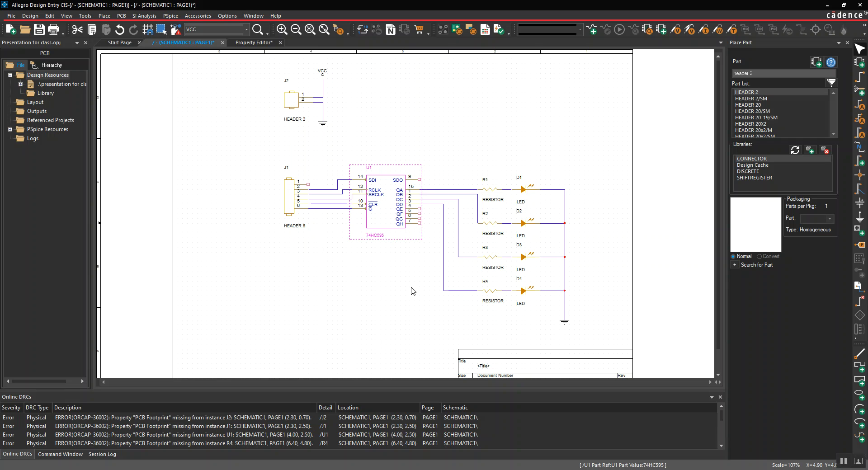
click(402, 274)
- Enable Power Pins Visible in the properties of shift register U1 and apply the change to the design
click(395, 207)
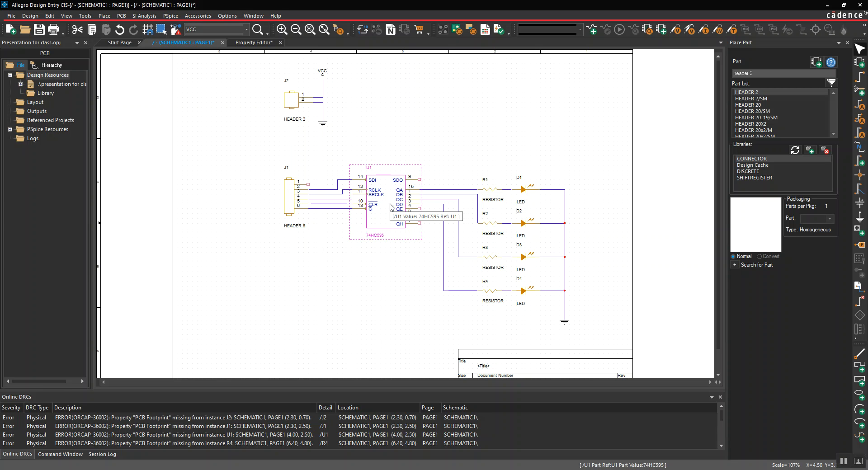
right_click(392, 208)
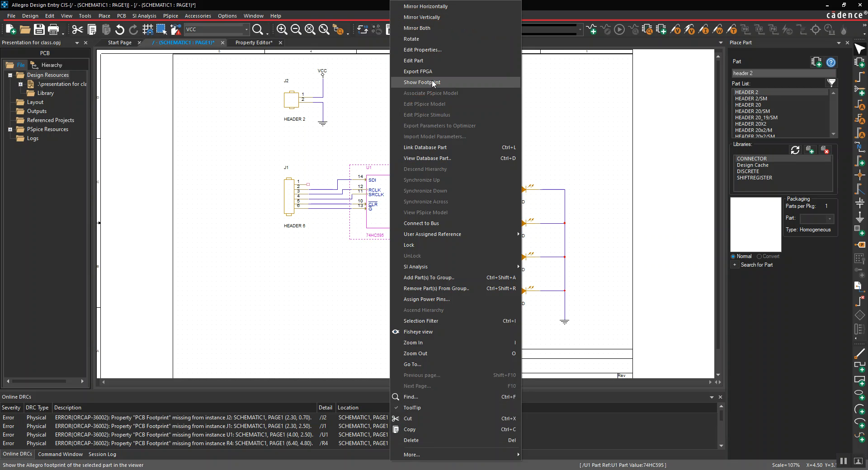
click(423, 48)
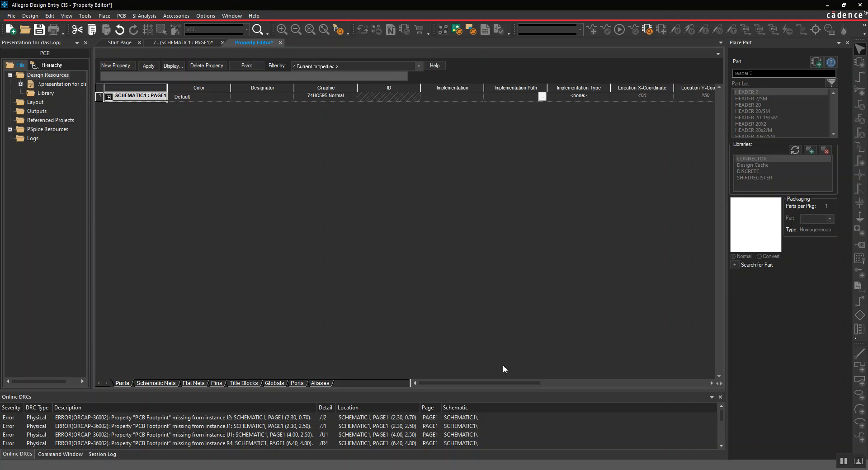
drag(480, 384, 694, 383)
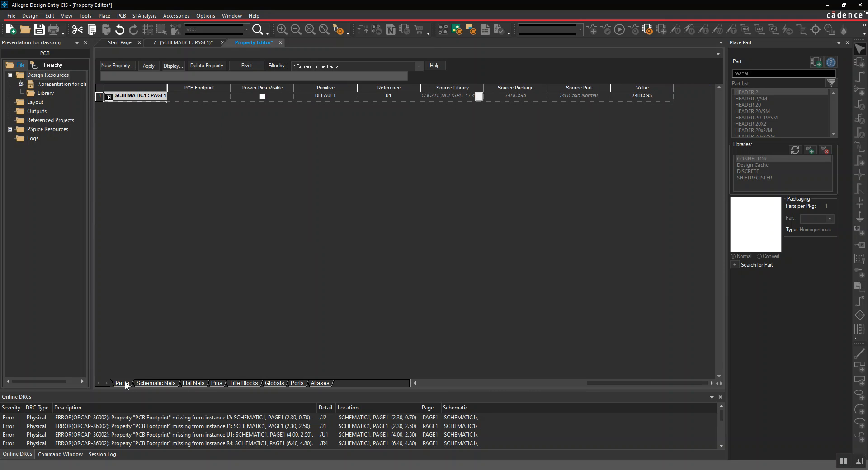
click(263, 97)
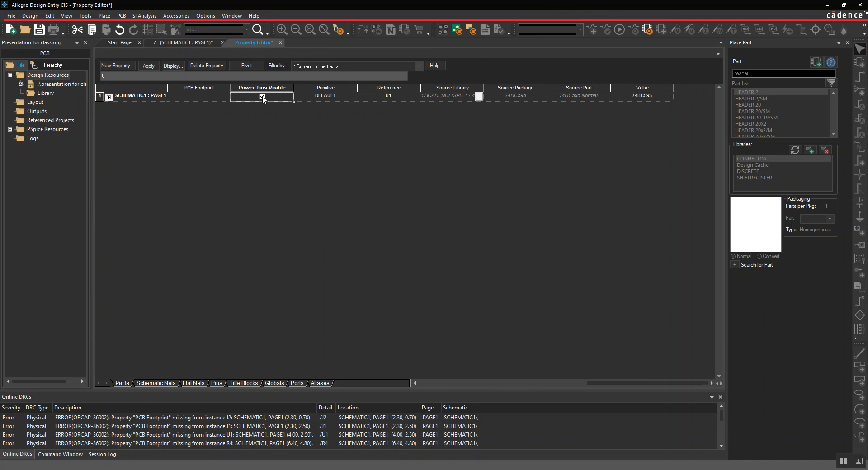
click(281, 42)
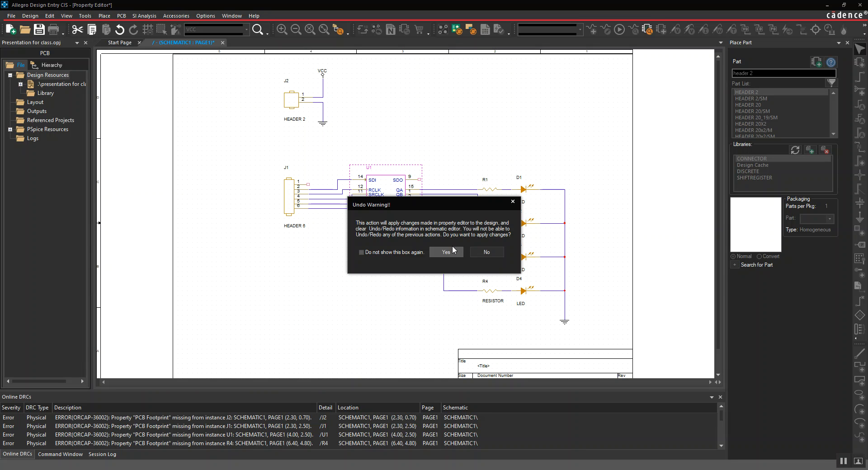
click(446, 252)
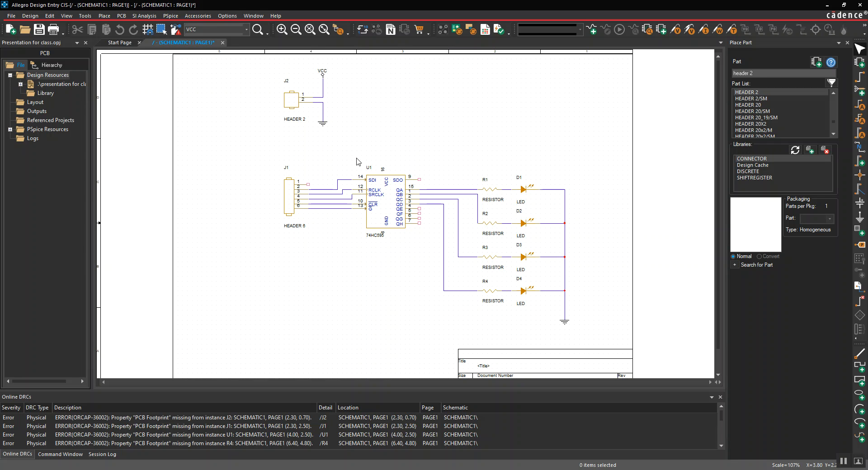
- Draw a vertical wire down from U1's GND pin and another up from its VCC pin
key(w)
click(386, 228)
click(386, 253)
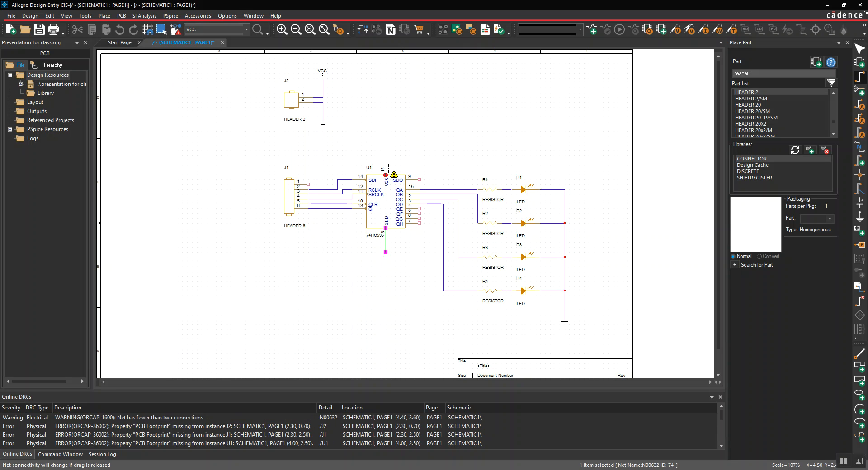
key(Escape)
key(w)
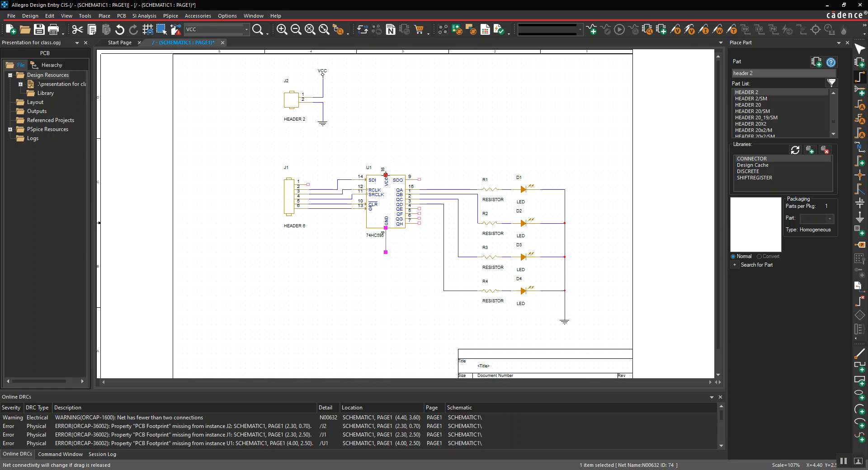
click(386, 175)
click(385, 140)
key(Escape)
- Copy J2's VCC power symbol with its wire and place the copy on the end of U1's VCC wire
click(323, 72)
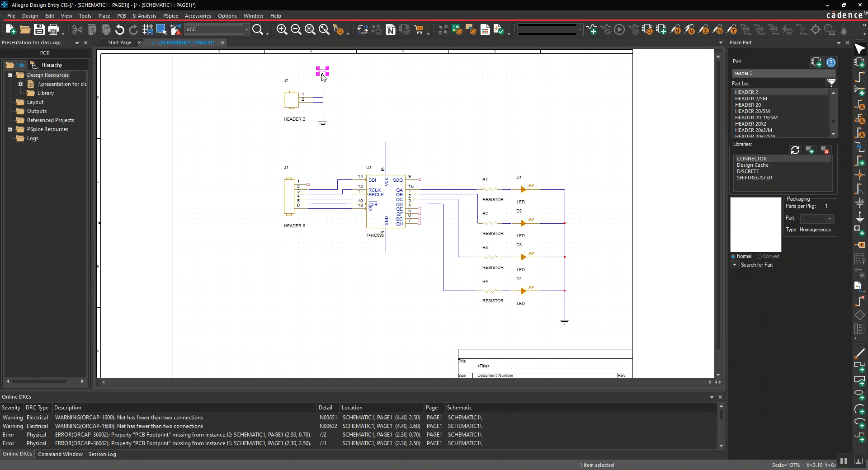
click(375, 82)
click(323, 79)
drag(339, 64, 305, 87)
key(ctrl+c)
key(ctrl+v)
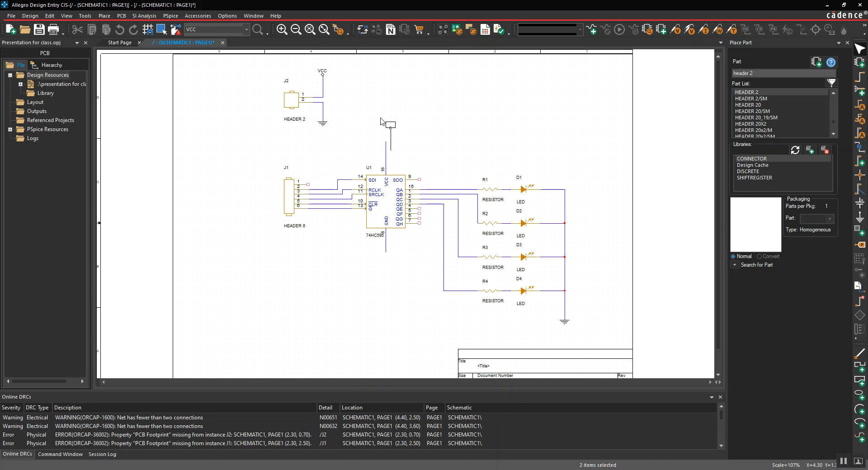
click(375, 112)
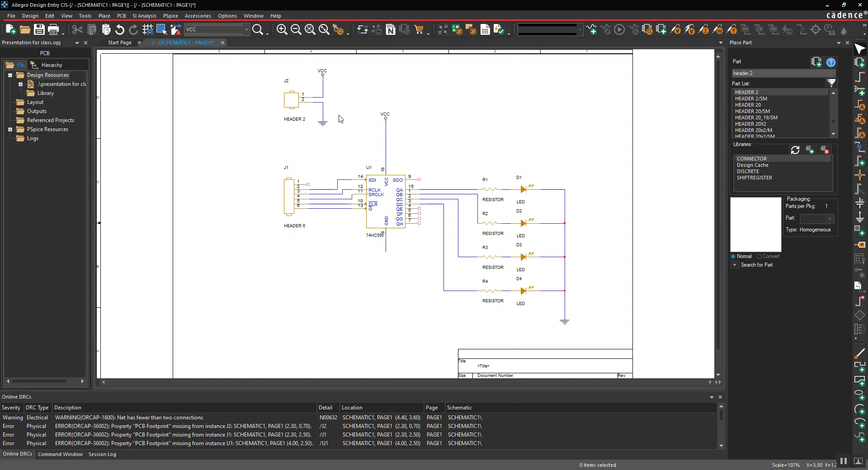
- Copy J2's ground symbol with its wire and place the copy on the end of U1's GND wire
drag(318, 123, 317, 120)
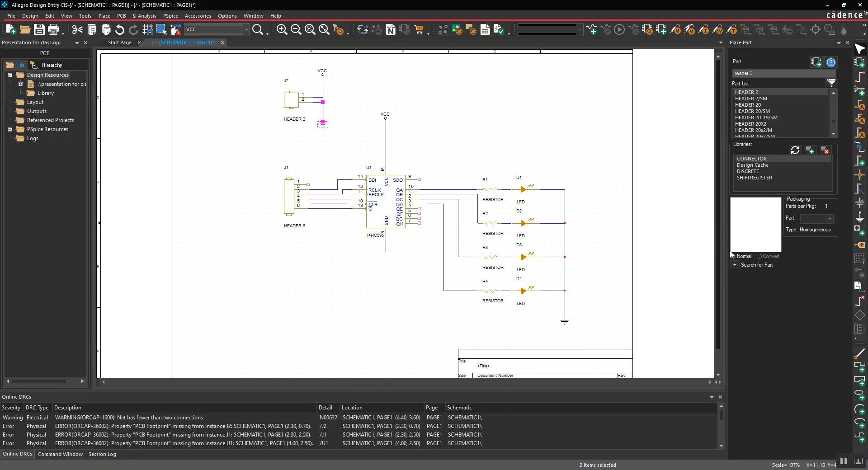
key(ctrl+c)
key(ctrl+v)
click(376, 254)
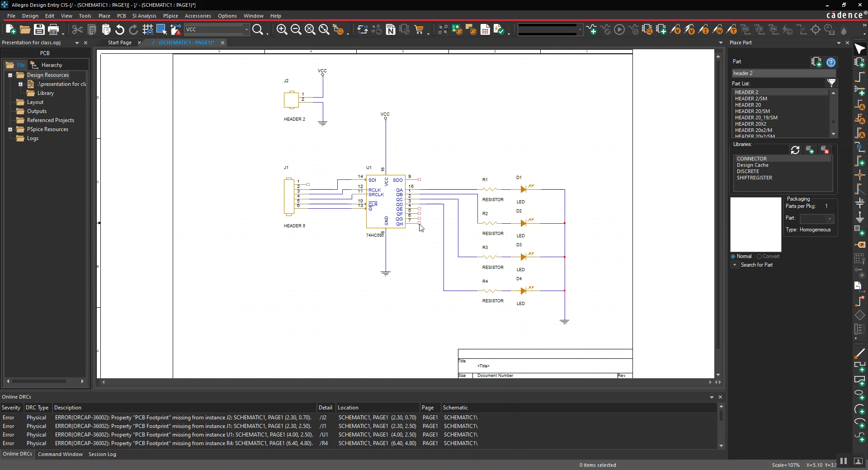
- Place no-connect markers on U1's unused output pins QE, QF, QG and QH
click(856, 303)
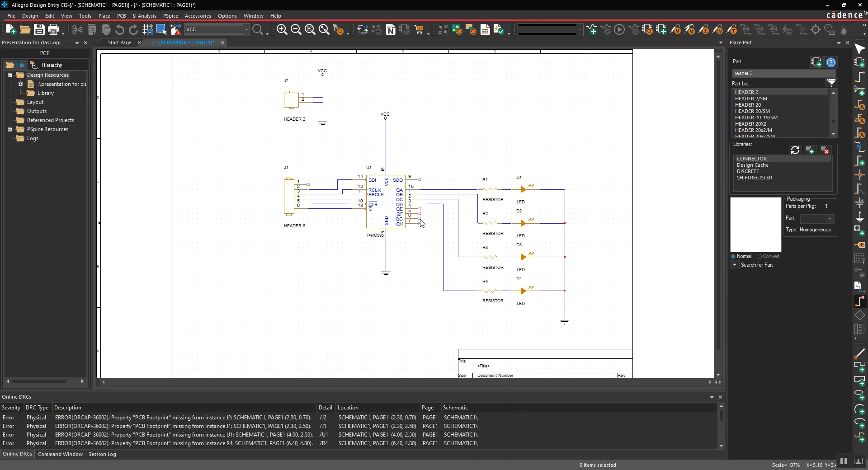
click(420, 219)
click(420, 214)
click(421, 209)
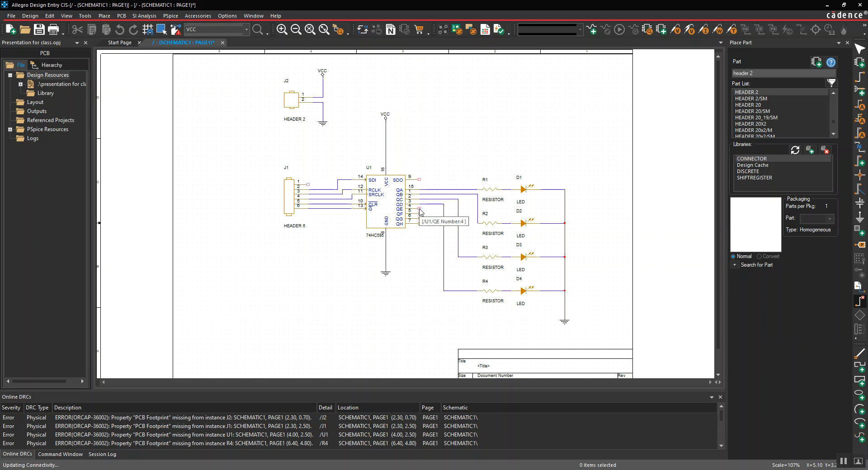
key(Escape)
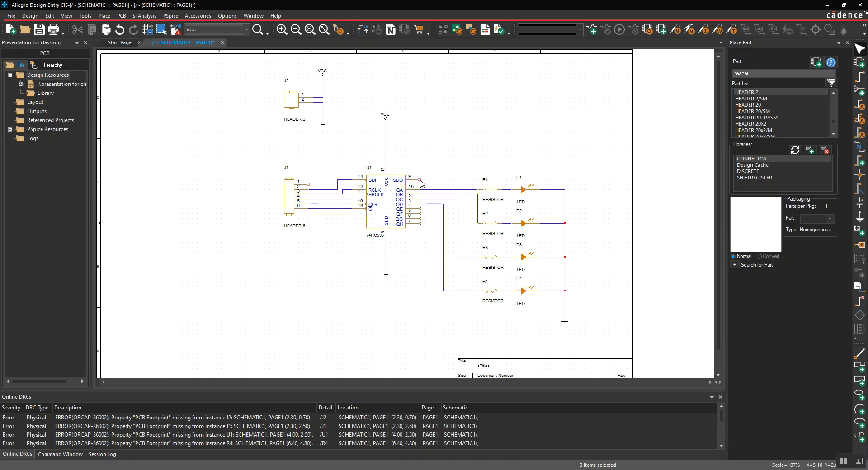
- Draw short horizontal wire stubs from pin 1 of header J1 and from U1's SDO pin
key(w)
click(310, 184)
double_click(322, 184)
key(Escape)
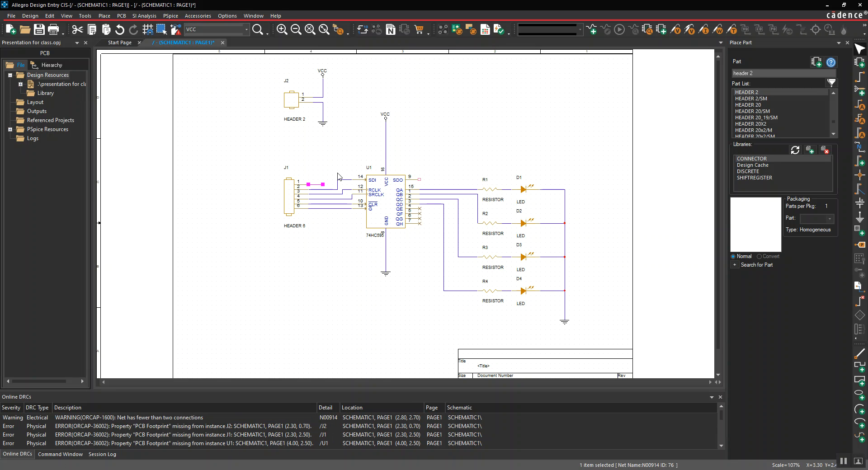
key(w)
click(419, 179)
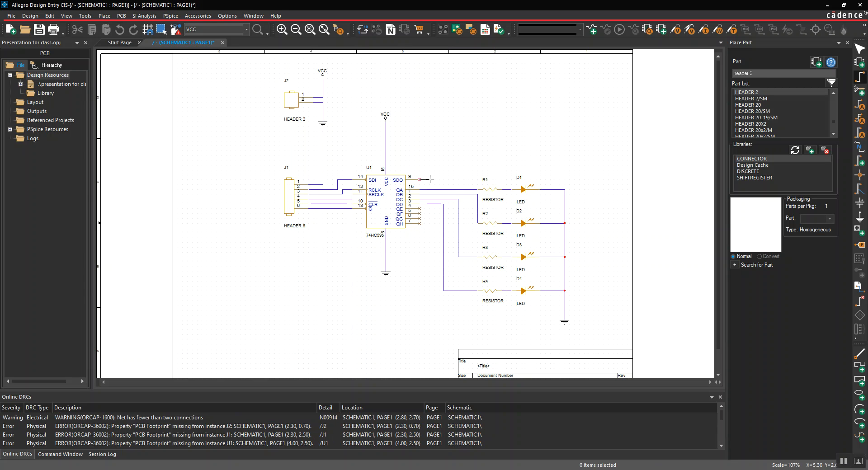
double_click(435, 179)
key(Escape)
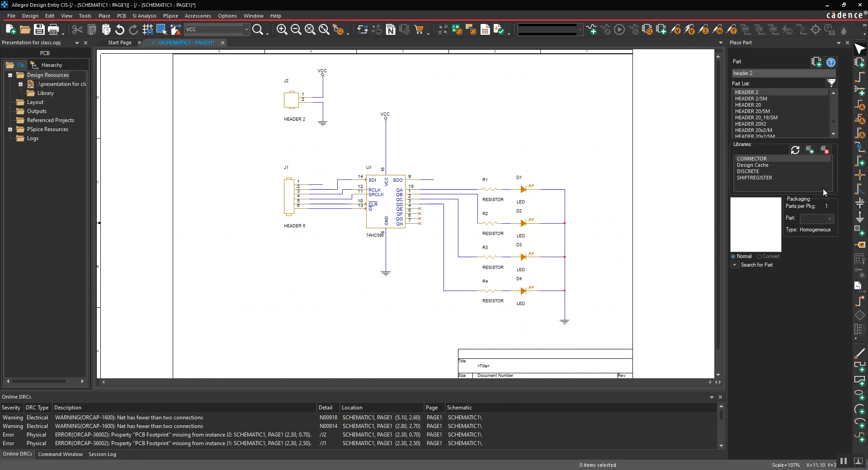
- Place the net alias SDO on the wire stubs at J1 pin 1 and U1's SDO pin
click(859, 147)
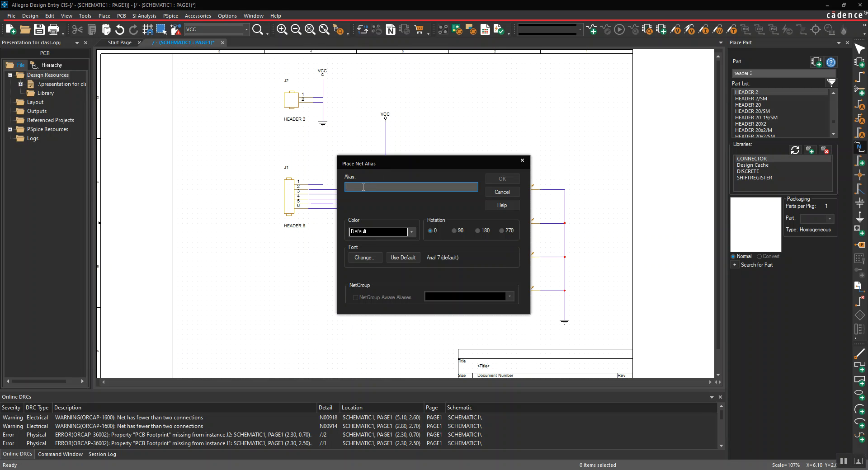
text(SDO)
click(502, 179)
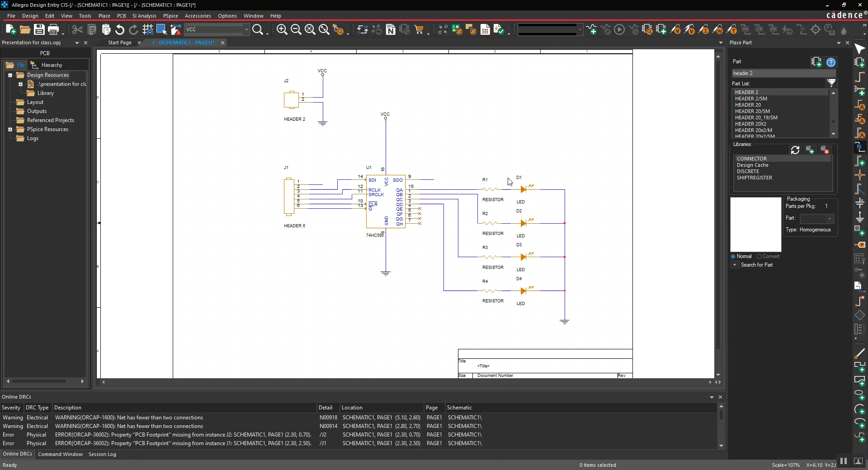
click(318, 185)
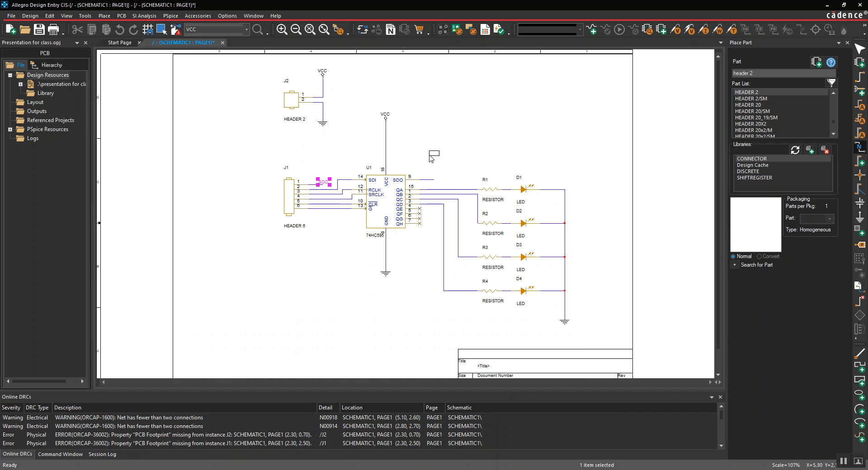
click(428, 180)
key(Escape)
click(455, 149)
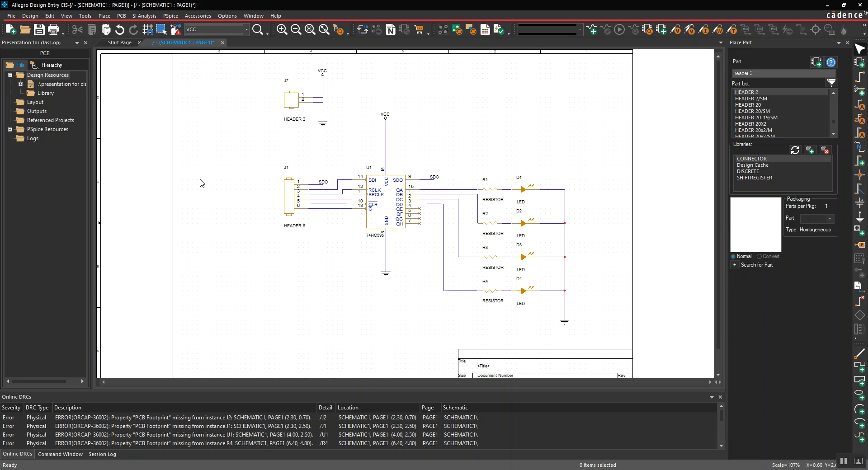
- Change the net alias on the J1 pin 1 stub to SDO Micro
click(325, 184)
double_click(324, 183)
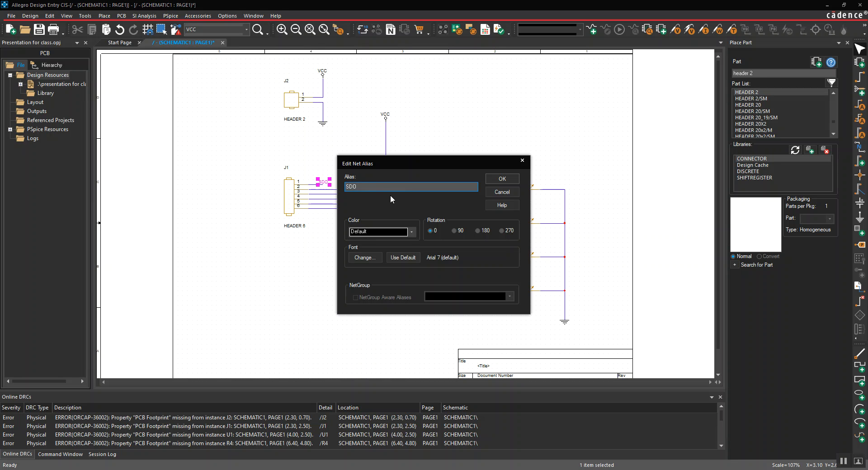
text(Micro)
key(Return)
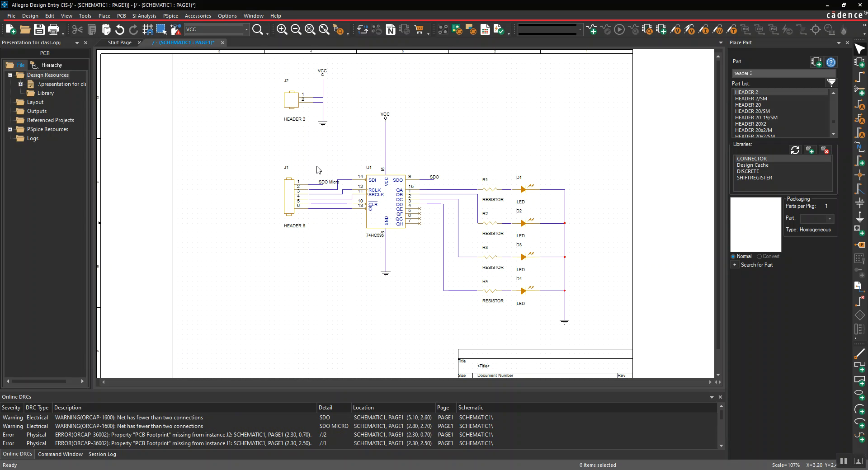
- Set the net alias on the J1 pin 1 stub back to SDO
click(334, 185)
right_click(334, 184)
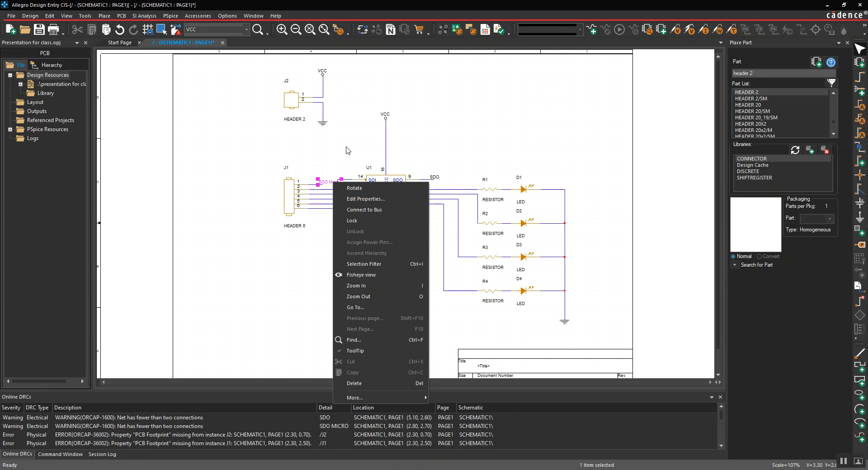
key(Escape)
double_click(325, 184)
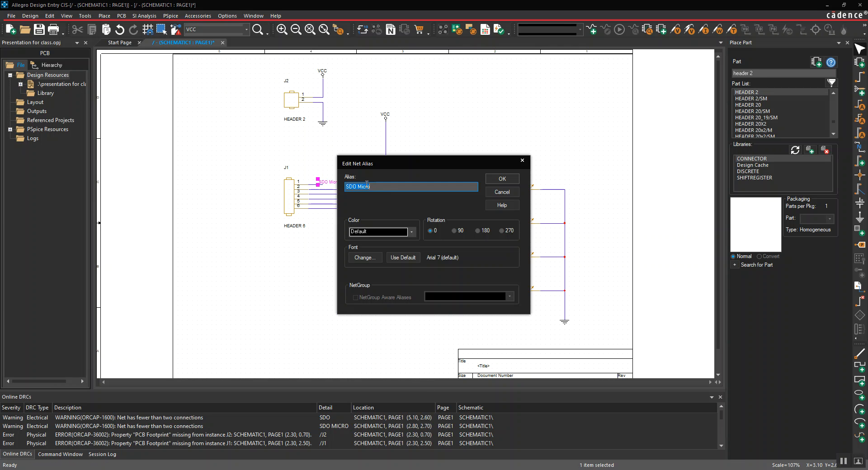
text(SDO)
click(502, 178)
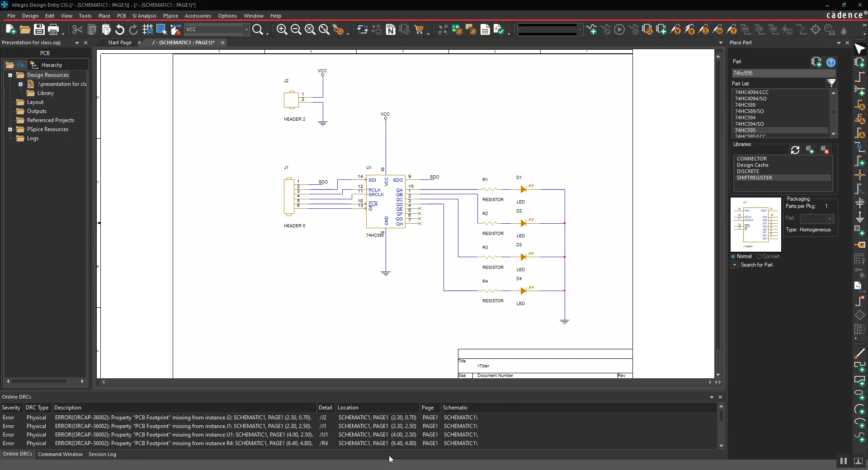
- Switch to the browser, examine the SN74HC595NE4 part number on Digi-Key and open the SNx4HC595 datasheet
click(365, 469)
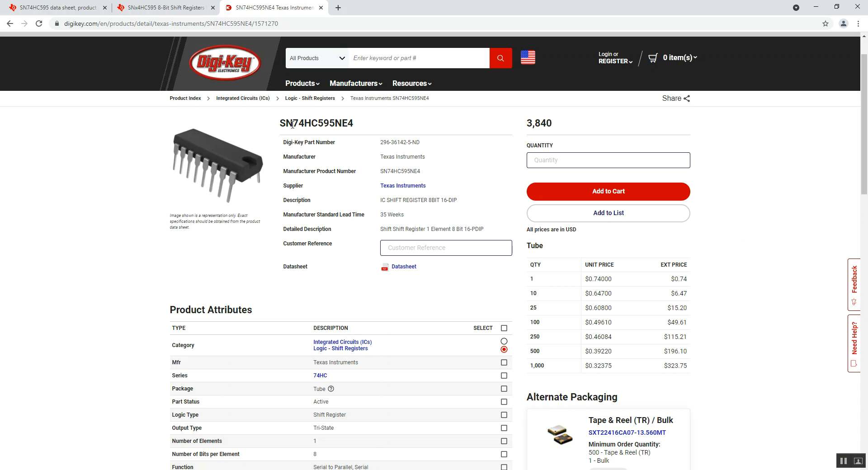
drag(294, 123, 335, 124)
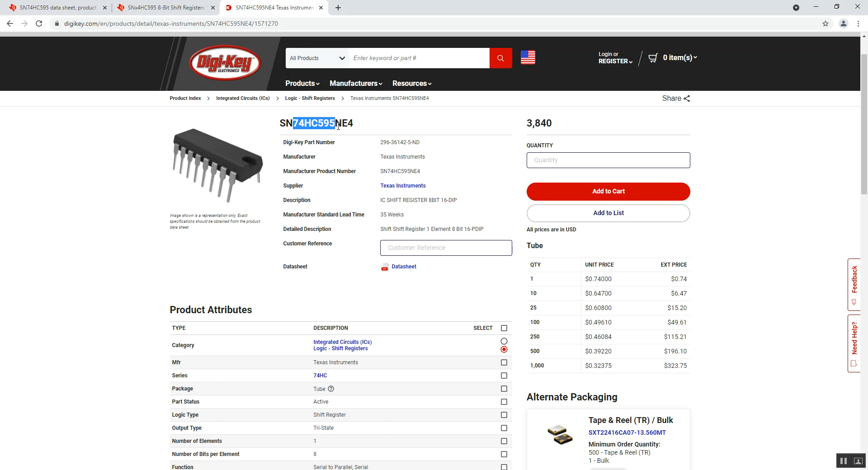
click(166, 8)
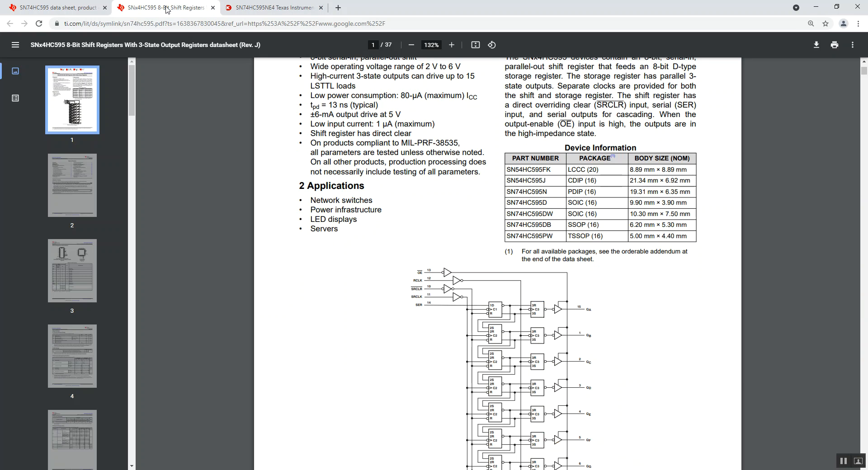
- Examine the datasheet's functional block diagram and the Pin Configuration and Functions page
scroll(537, 291, up, 2)
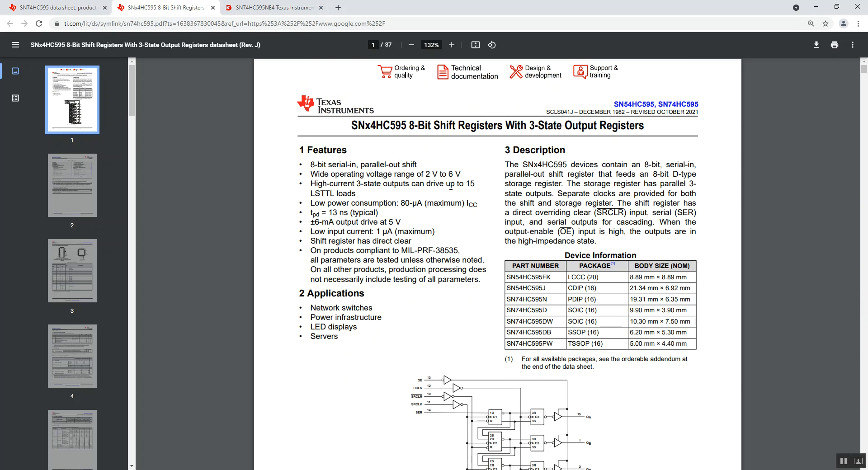
scroll(466, 221, down, 18)
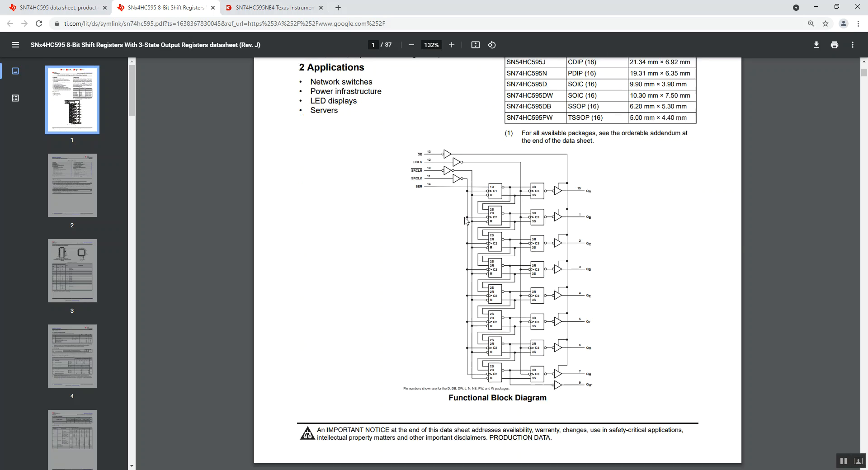
scroll(466, 221, down, 8)
scroll(461, 219, up, 3)
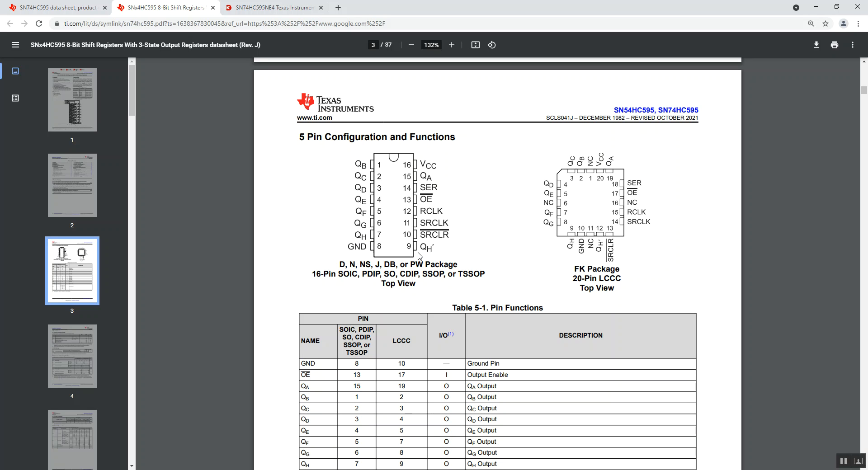
- Check the Package / Case attribute of the SN74HC595NE4 on its Digi-Key product page
click(256, 9)
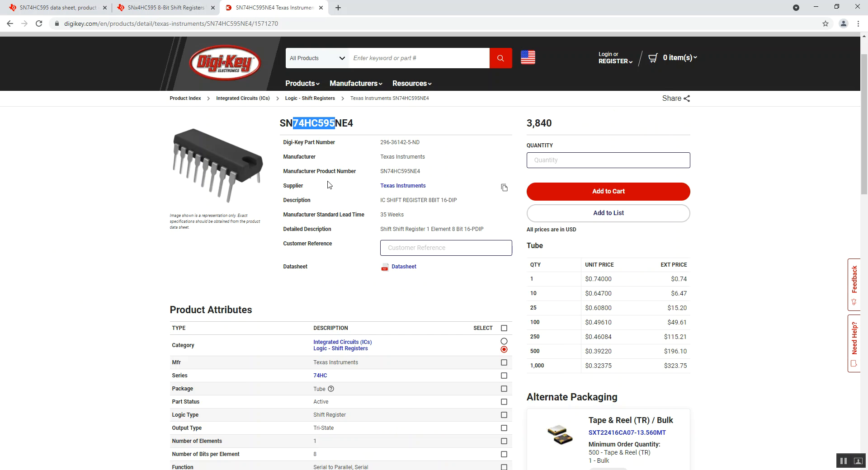
scroll(260, 255, down, 3)
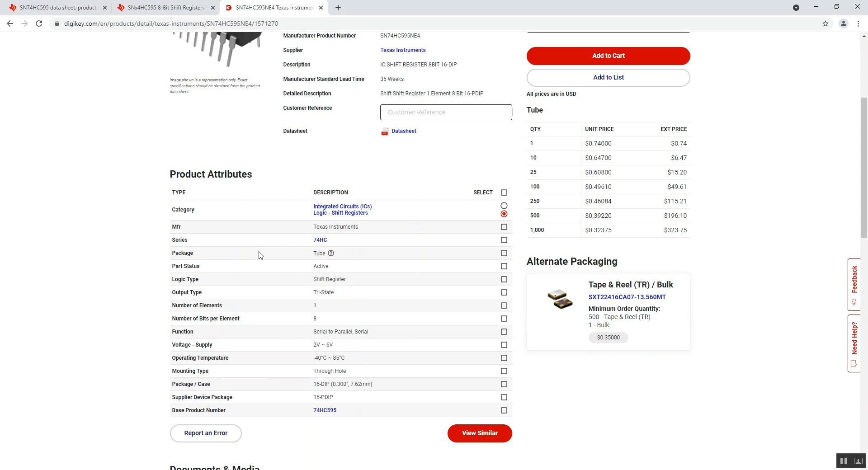
scroll(271, 180, up, 1)
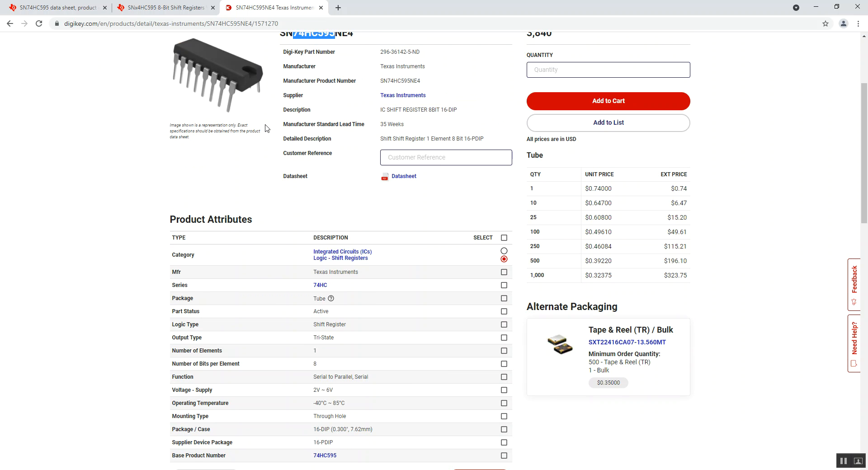
scroll(271, 127, down, 1)
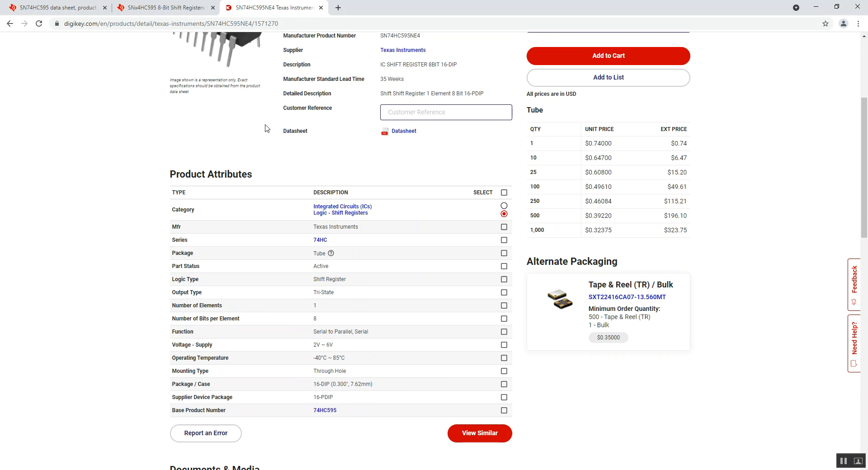
double_click(194, 384)
drag(313, 385, 330, 384)
- Return to the SNx4HC595 datasheet and review it from the pin configuration back to its first page
click(140, 8)
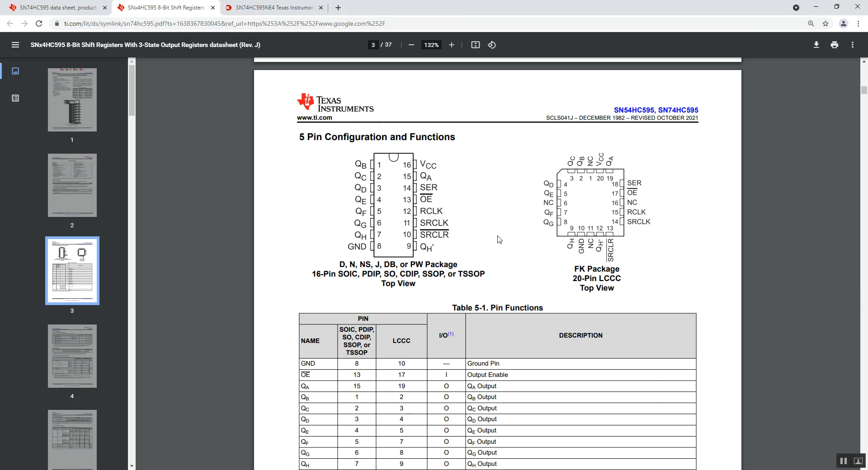
scroll(571, 291, up, 15)
scroll(705, 290, up, 8)
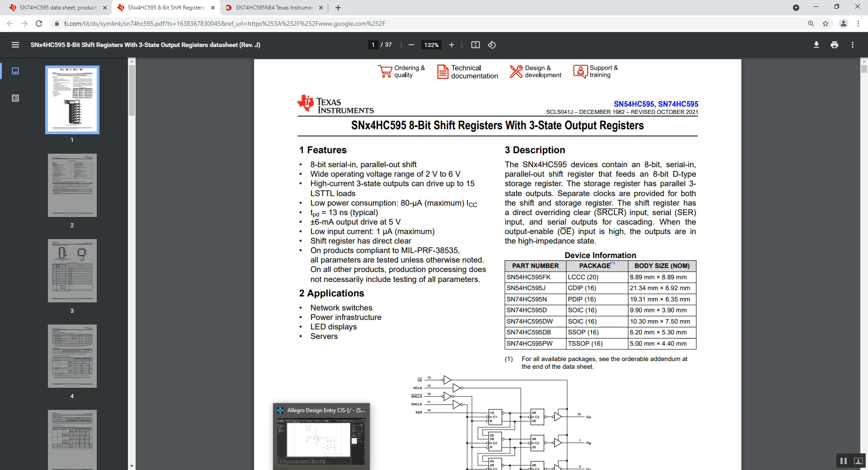
- Switch to Allegro Design Entry CIS and show the footprint of U1
click(319, 441)
click(384, 203)
right_click(386, 203)
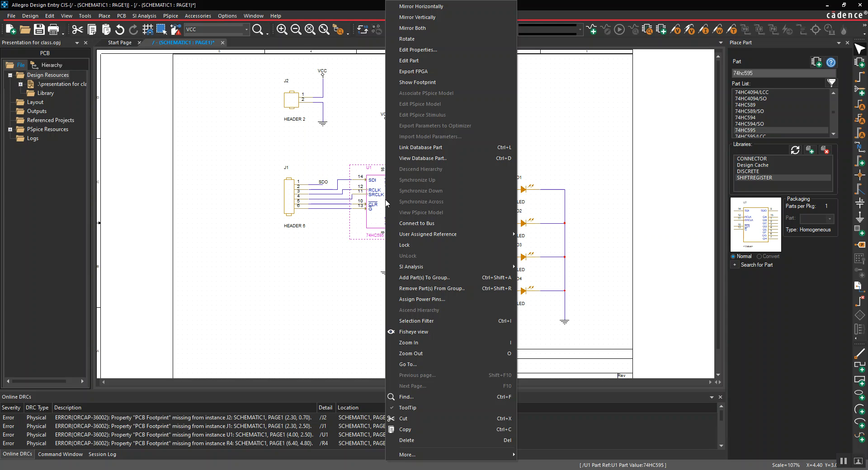
click(417, 82)
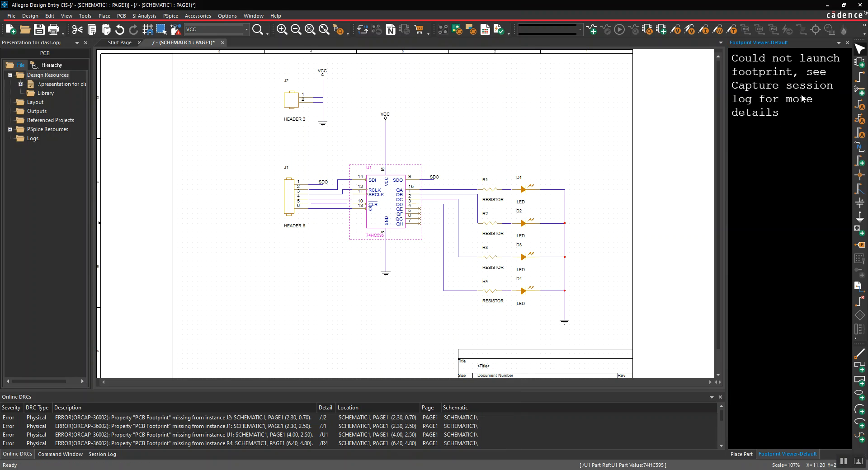
- Open the properties of U1 and select its PCB Footprint value
right_click(379, 205)
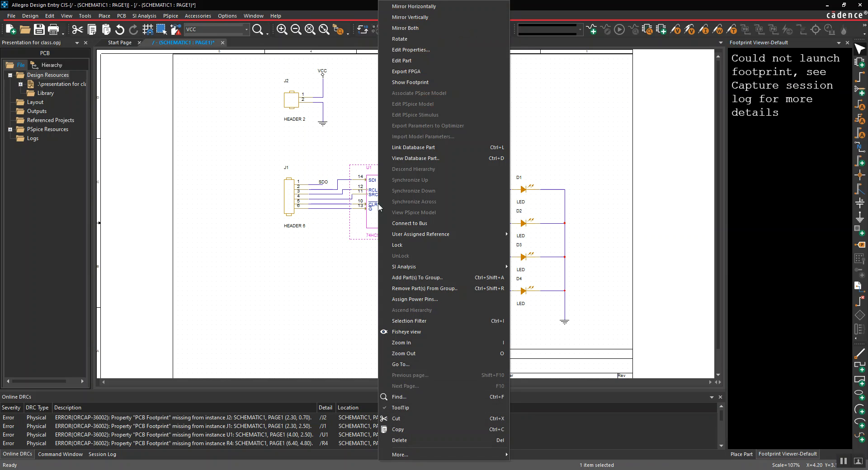
click(417, 49)
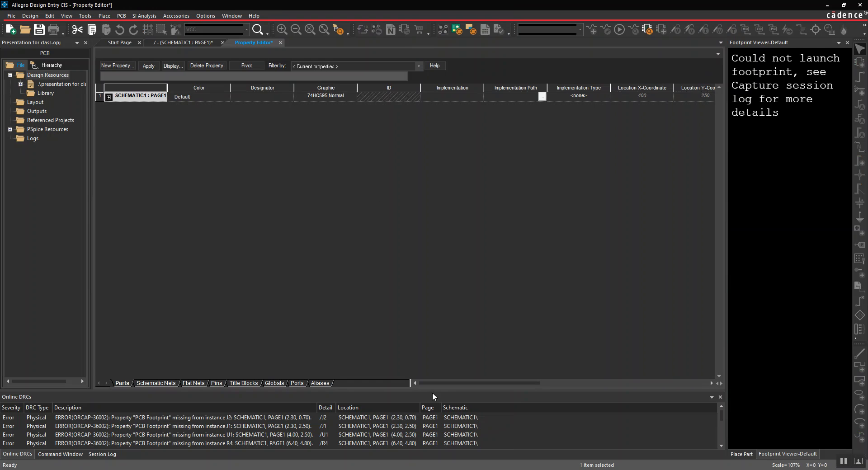
drag(442, 384, 537, 383)
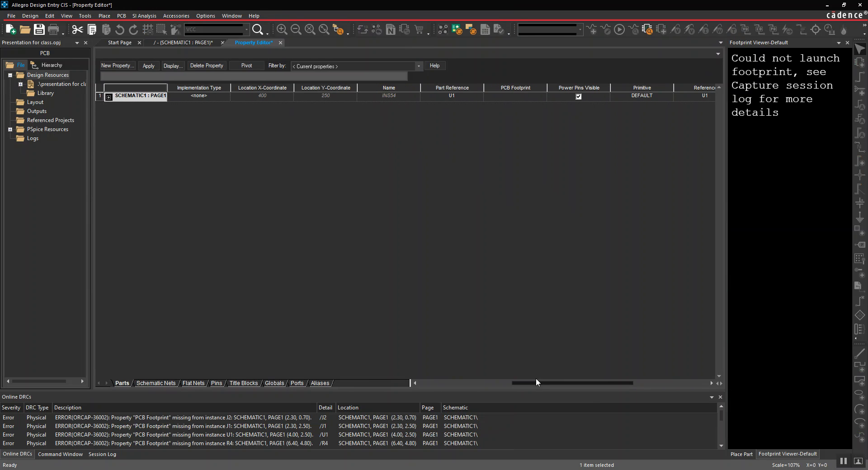
click(506, 100)
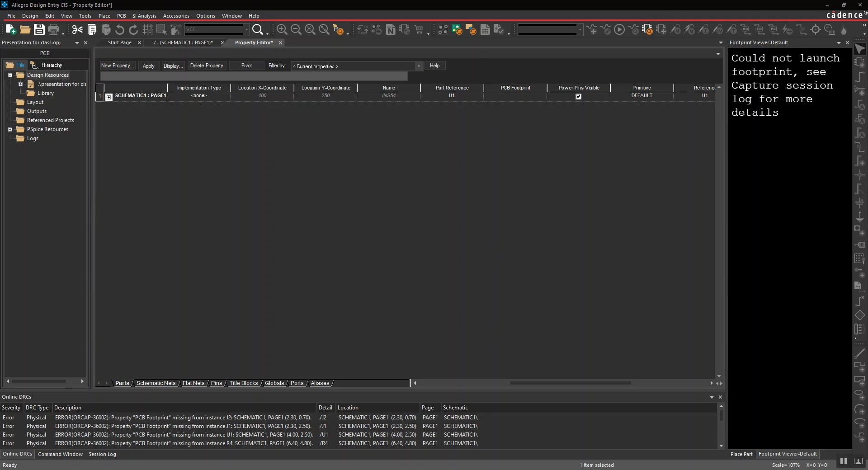
- Switch to File Explorer, open the file location of the cap196 drawing and browse the symbols folder
click(299, 469)
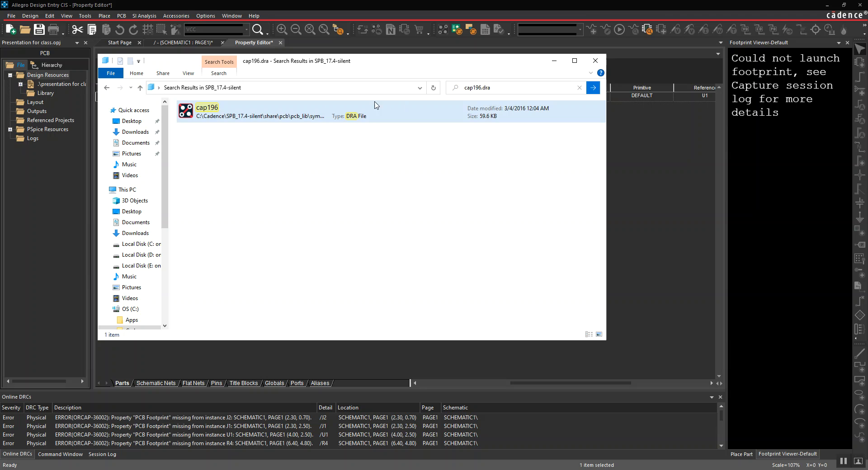
click(486, 88)
click(492, 89)
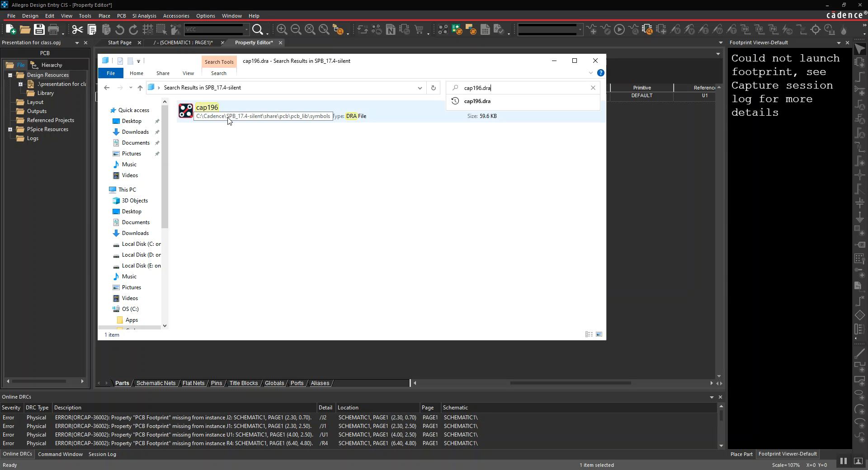
right_click(300, 120)
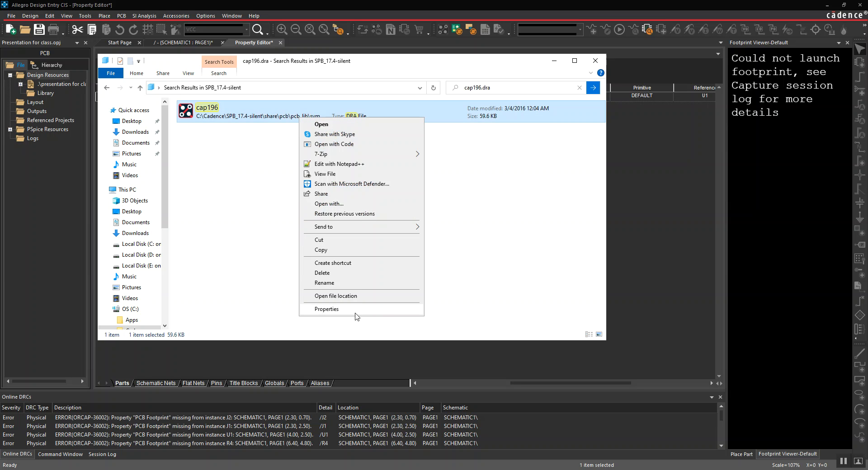
click(355, 296)
scroll(336, 201, down, 5)
scroll(336, 202, up, 10)
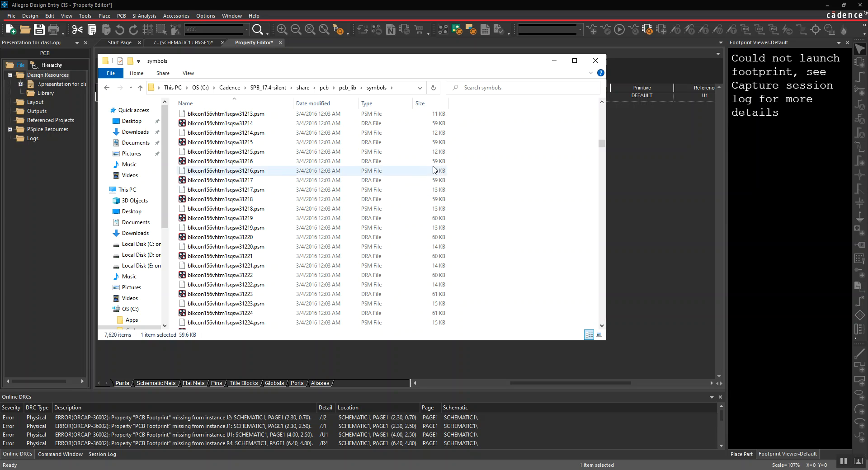
- Search the symbols folder for dip footprints, then narrow the search to dip16
click(507, 91)
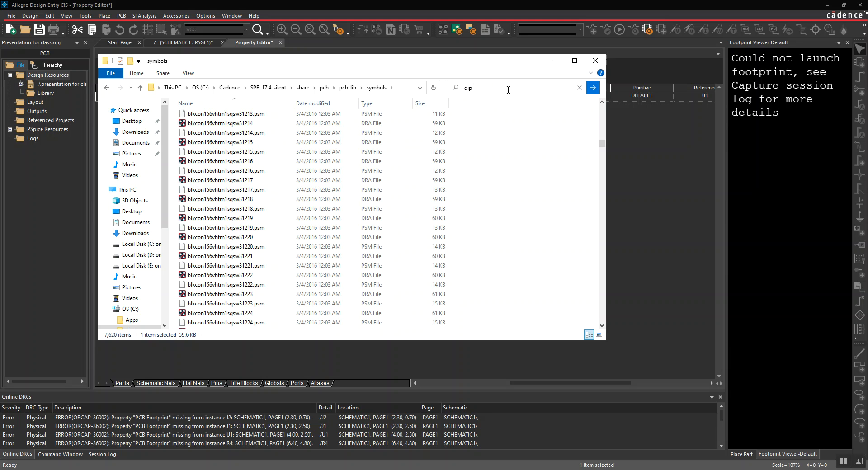
key(Return)
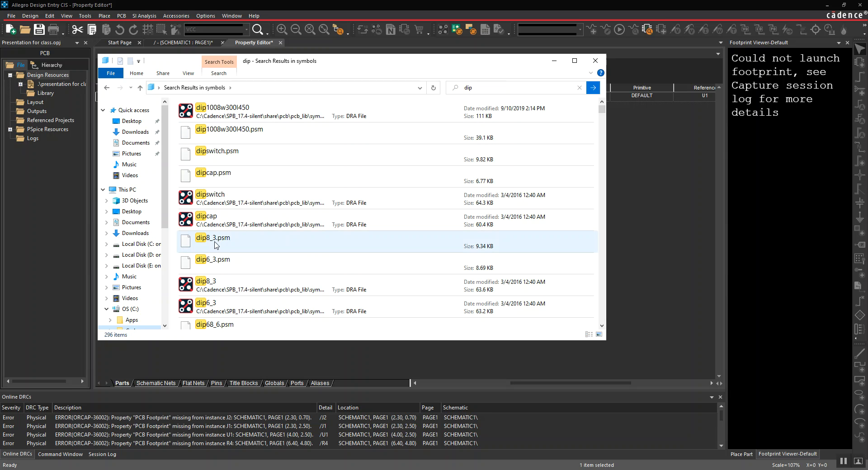
scroll(217, 253, down, 5)
scroll(211, 277, down, 10)
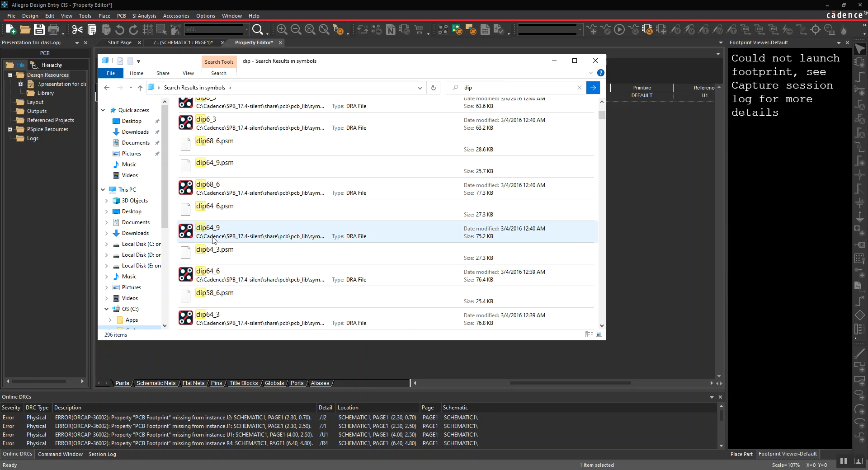
scroll(214, 304, down, 10)
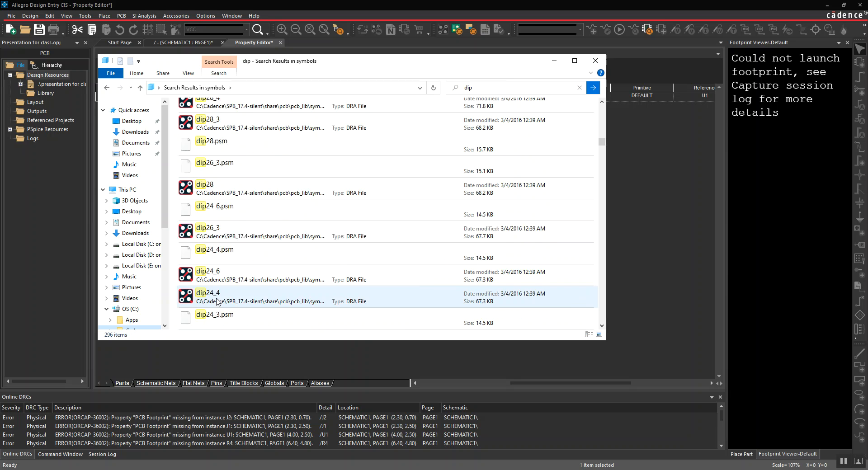
click(519, 86)
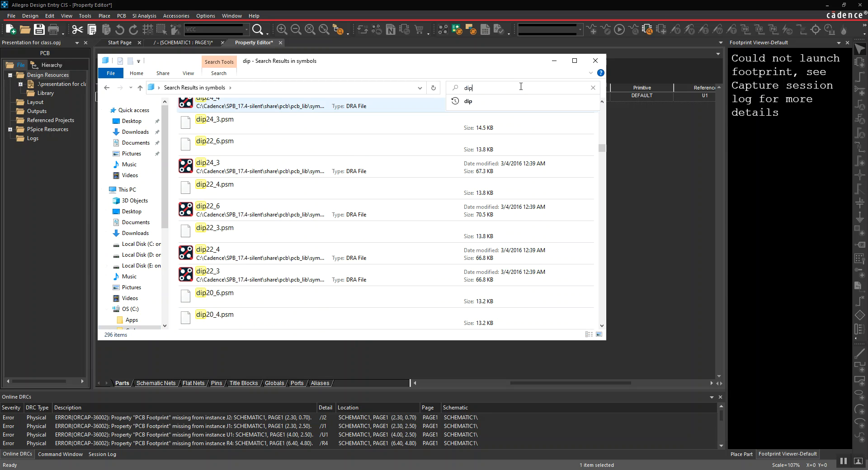
text(16)
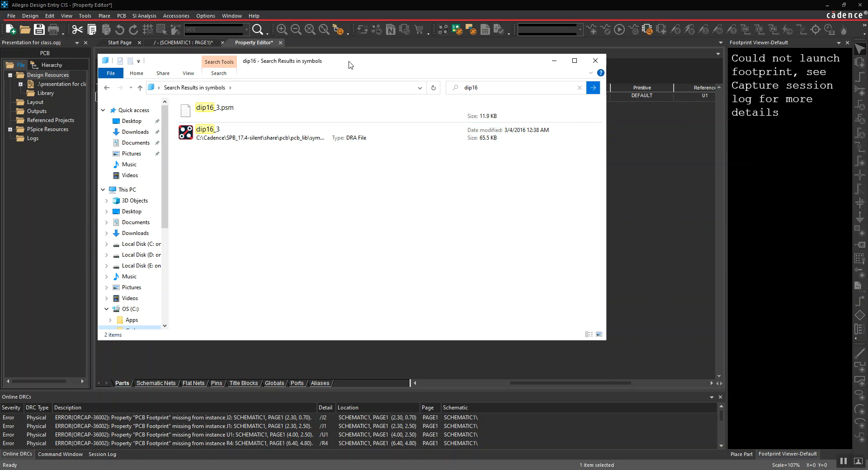
- Set U1's PCB Footprint to dip16_3 in the Property Editor, close the editor and apply the changes to the design
drag(349, 65, 338, 136)
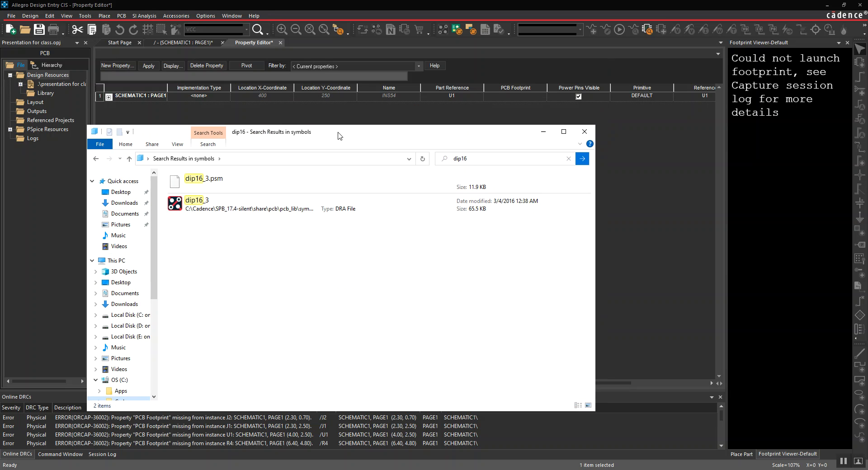
click(510, 94)
text(d)
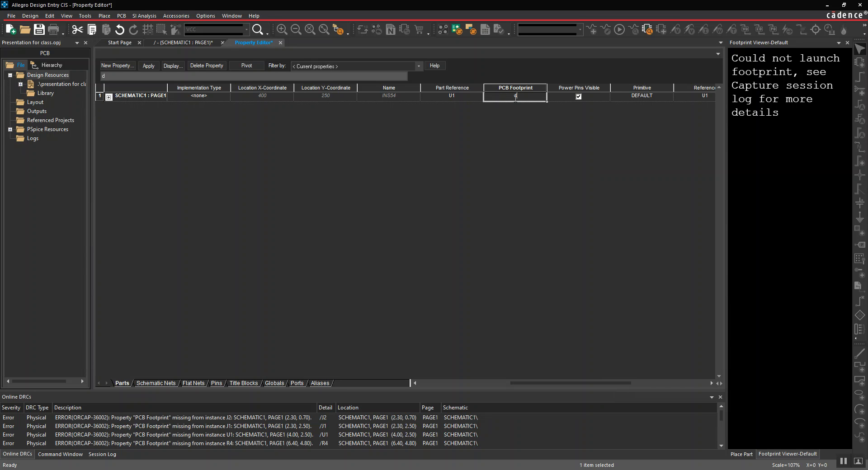
text(ip16_3)
key(Tab)
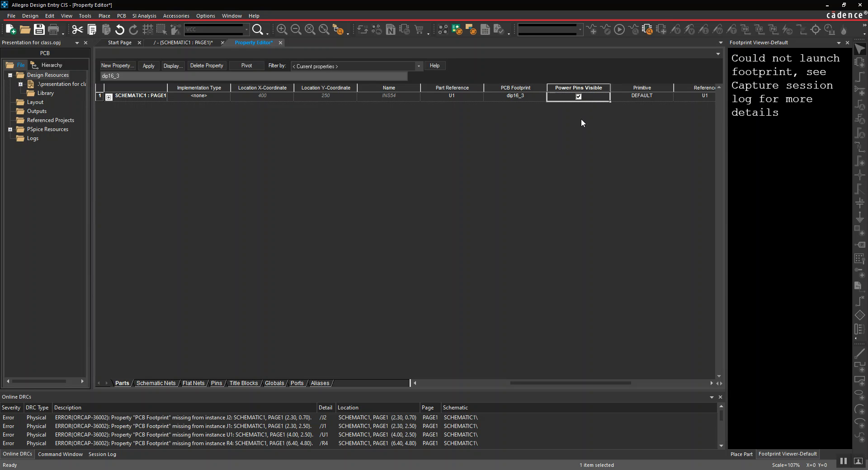
click(281, 41)
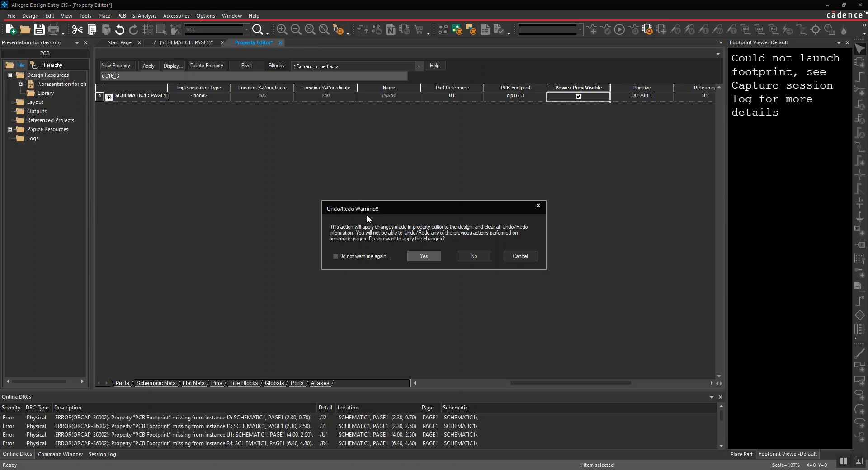
click(421, 256)
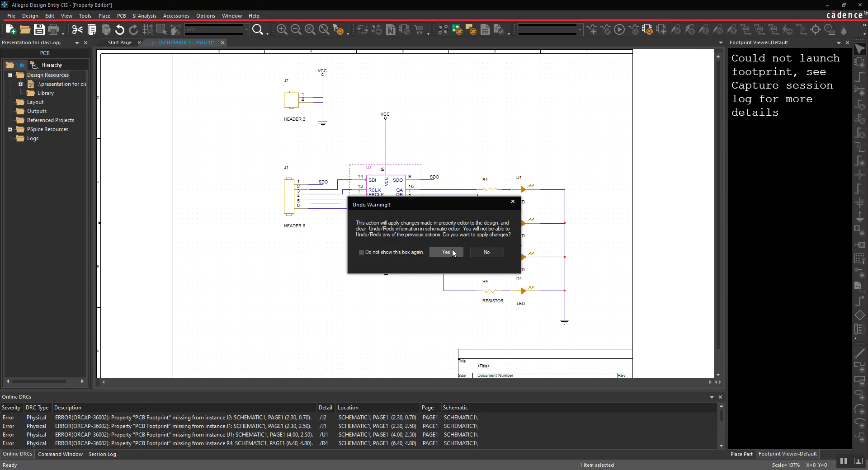
click(449, 254)
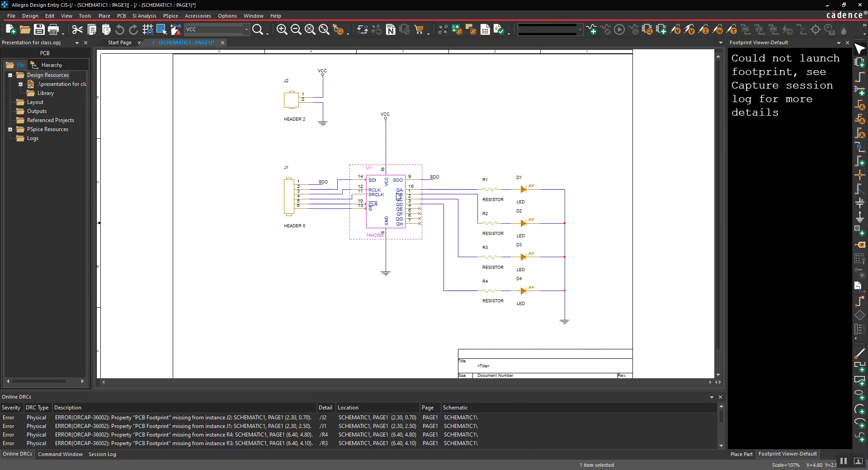
- Show U1's footprint and place the browser beside it, with the datasheet's pin configuration page open for comparison
right_click(397, 192)
click(441, 82)
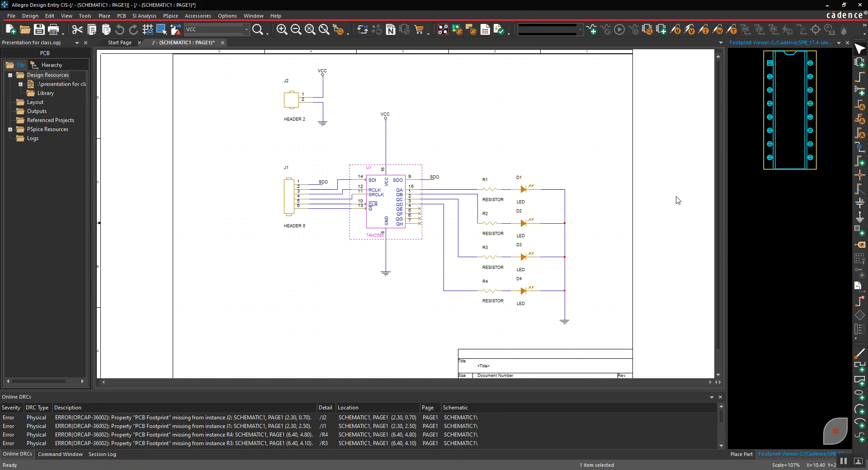
click(365, 469)
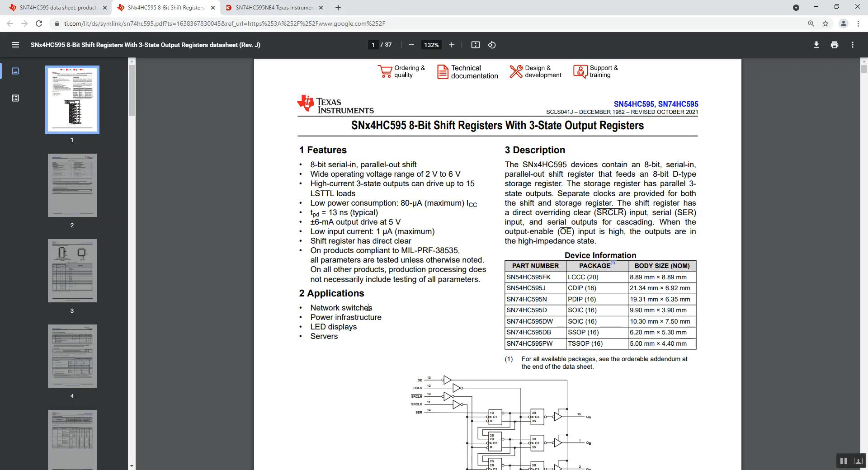
scroll(360, 249, down, 20)
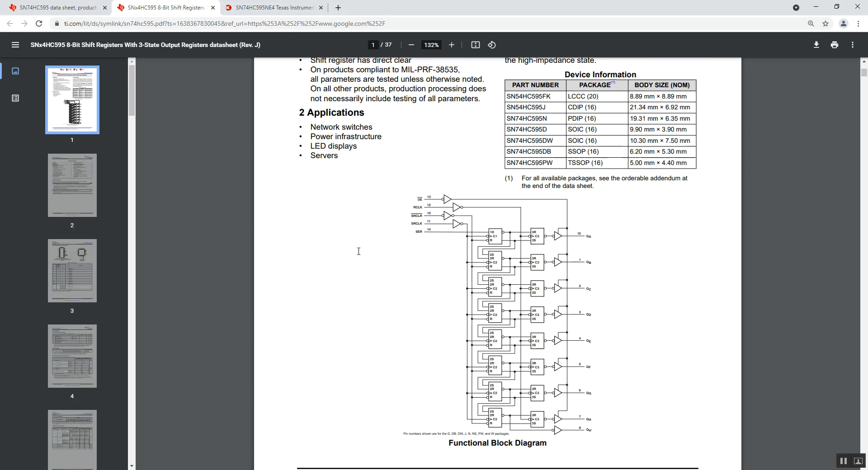
scroll(360, 256, up, 3)
drag(596, 8, 418, 26)
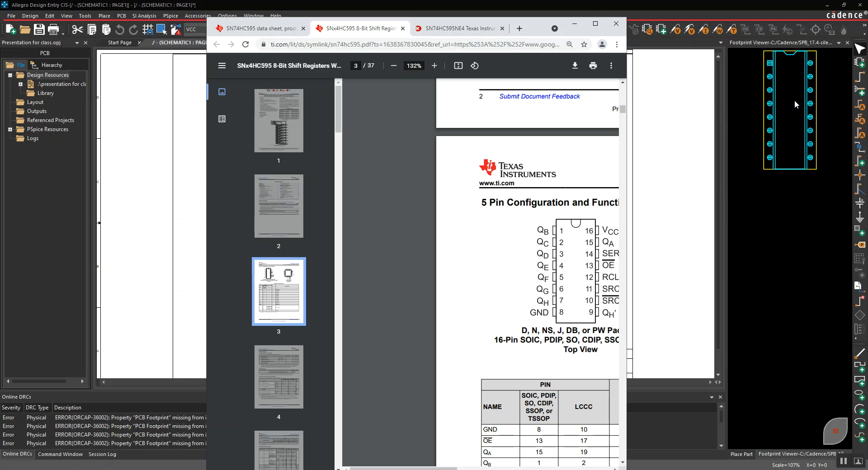
- Compare the datasheet's pin configuration with U1's footprint, return to the schematic and clear the selection
scroll(535, 396, down, 1)
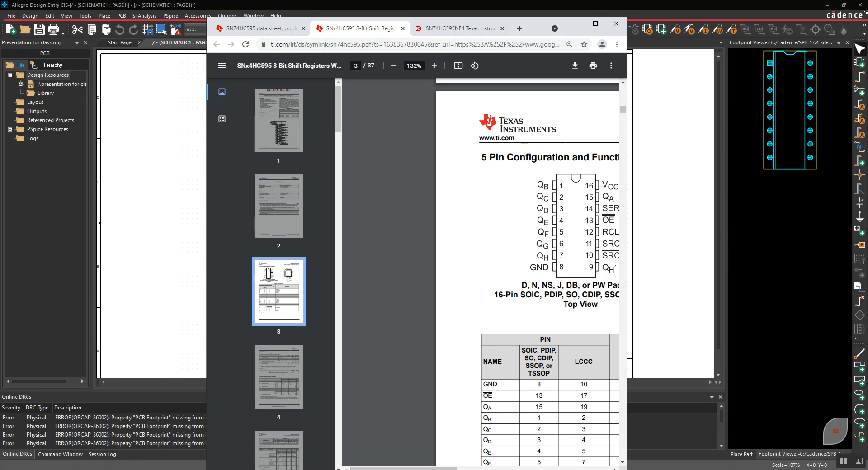
drag(542, 367, 536, 367)
click(847, 463)
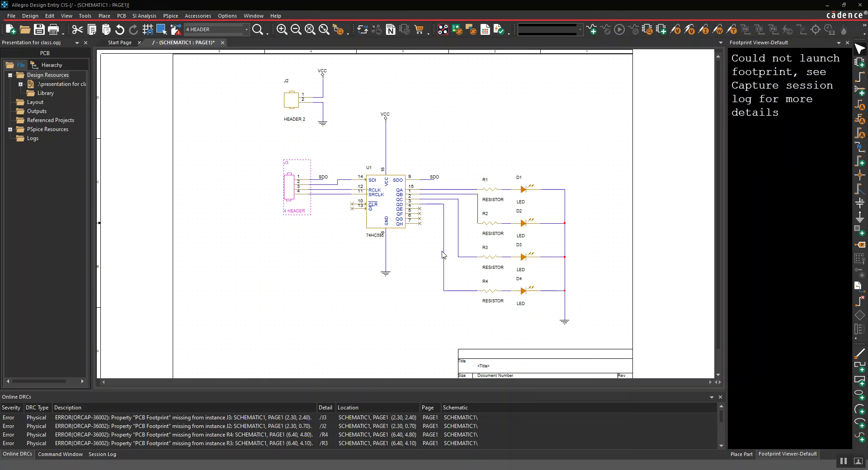
click(516, 108)
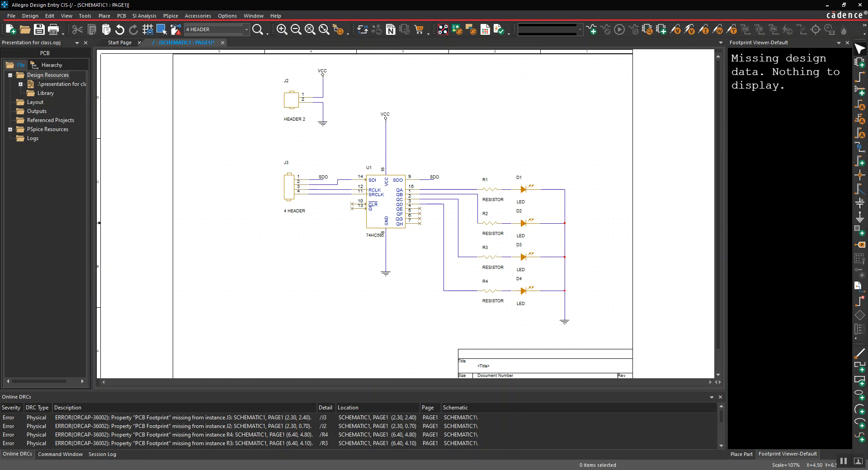
- Switch to File Explorer and open the SPB_17.4-silent folder inside Cadence on the C: drive
click(256, 469)
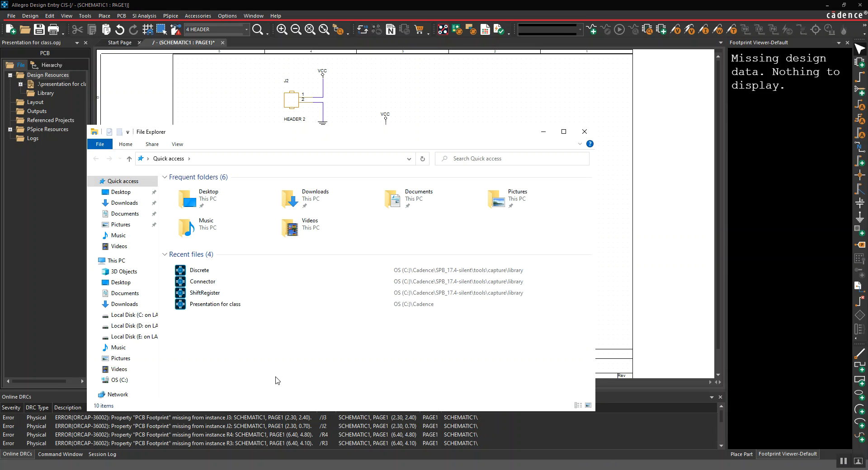
click(493, 159)
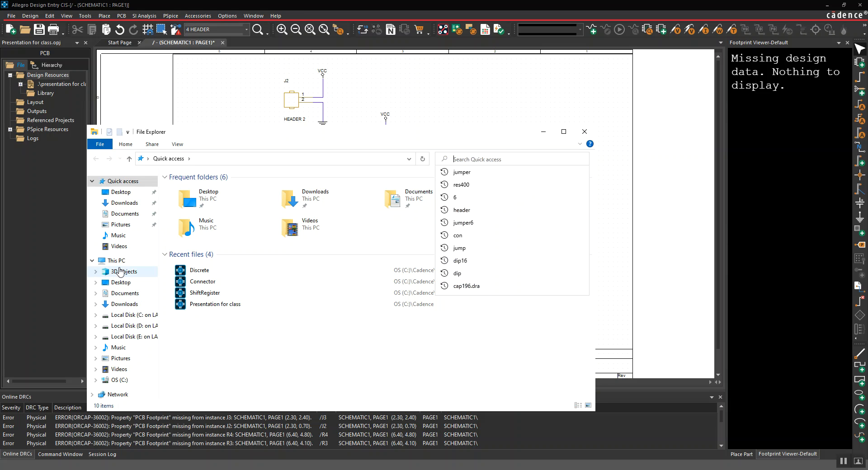
click(119, 381)
double_click(188, 197)
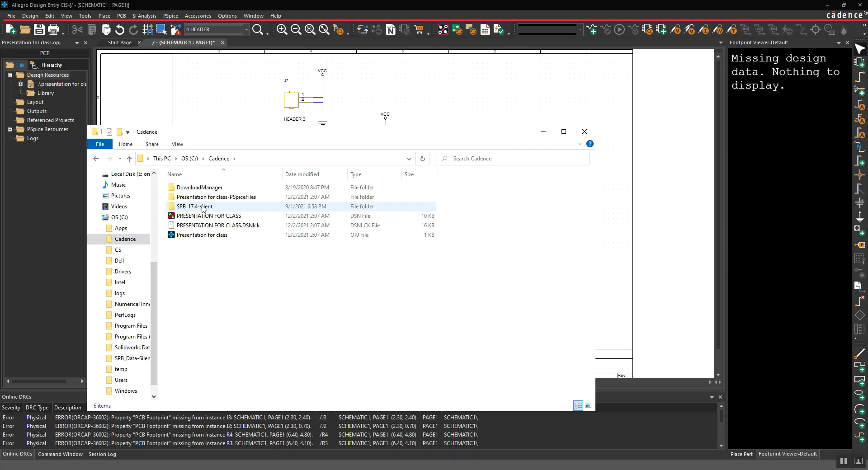
double_click(202, 207)
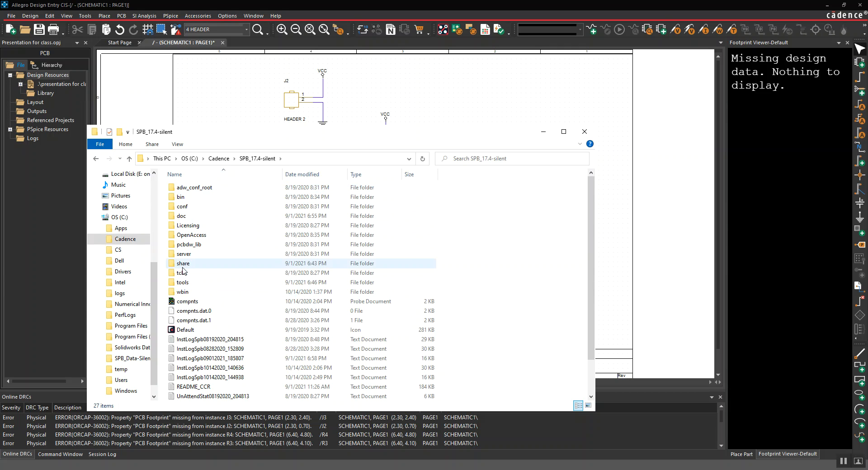
- Search the folder for *.dra files and open the file location of the simm050lpslptm72 drawing
click(497, 159)
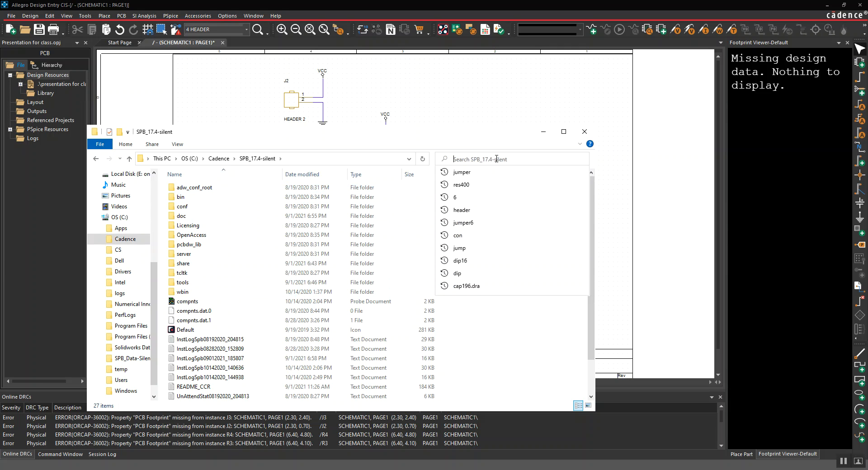
text(*)
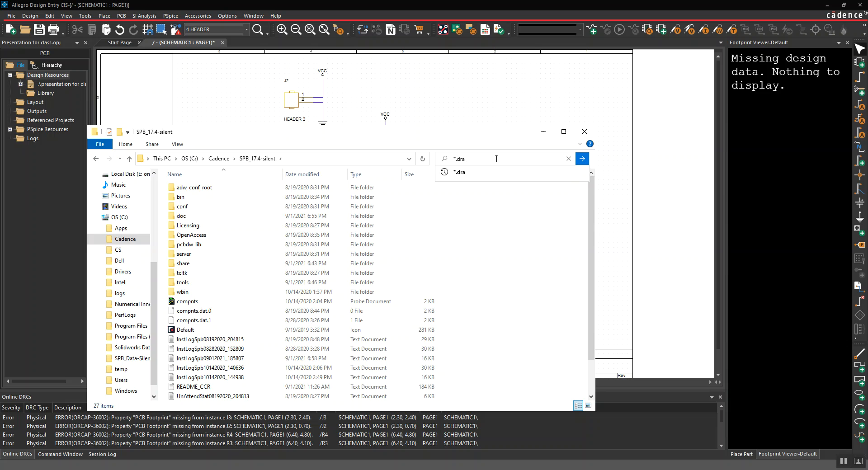
key(Return)
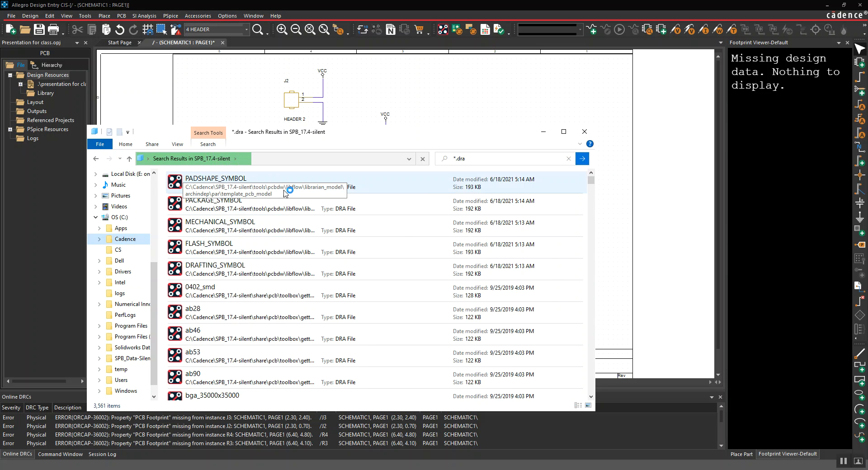
scroll(287, 218, down, 15)
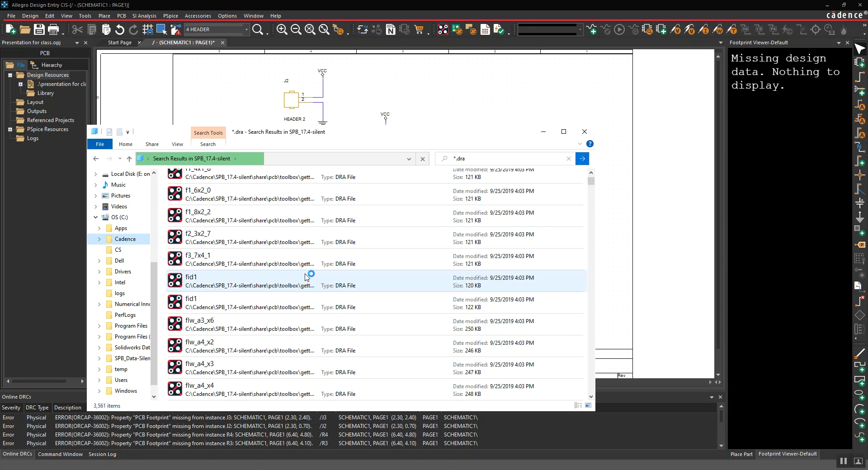
scroll(297, 274, down, 20)
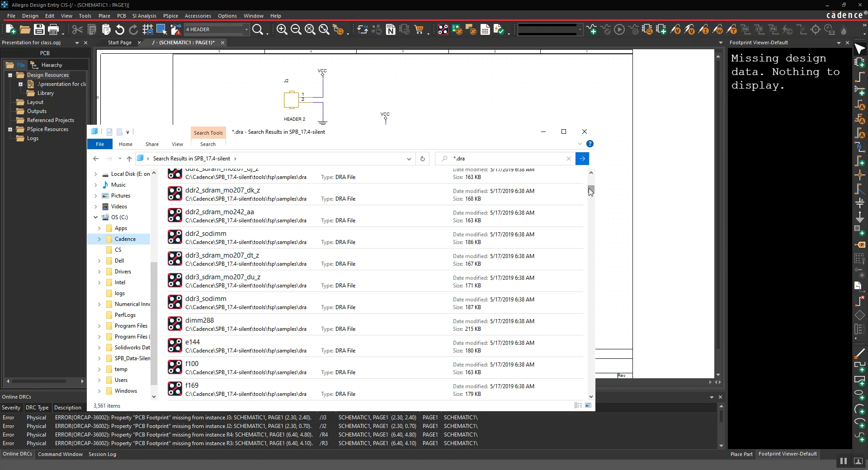
drag(591, 189, 584, 244)
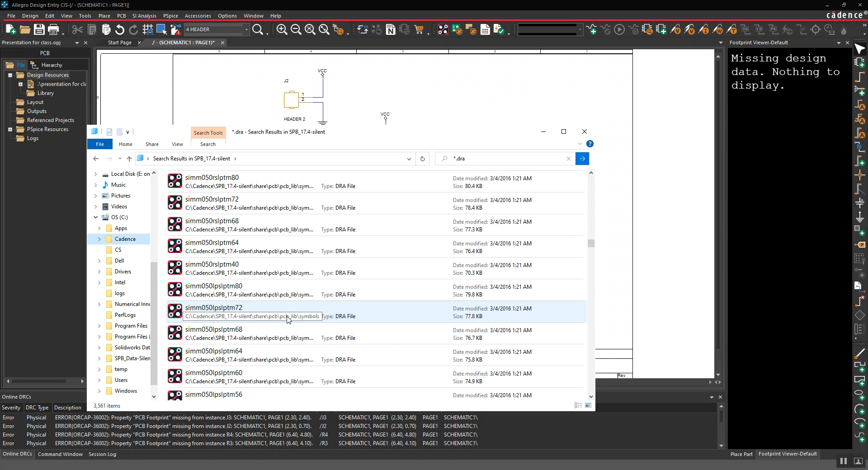
right_click(264, 318)
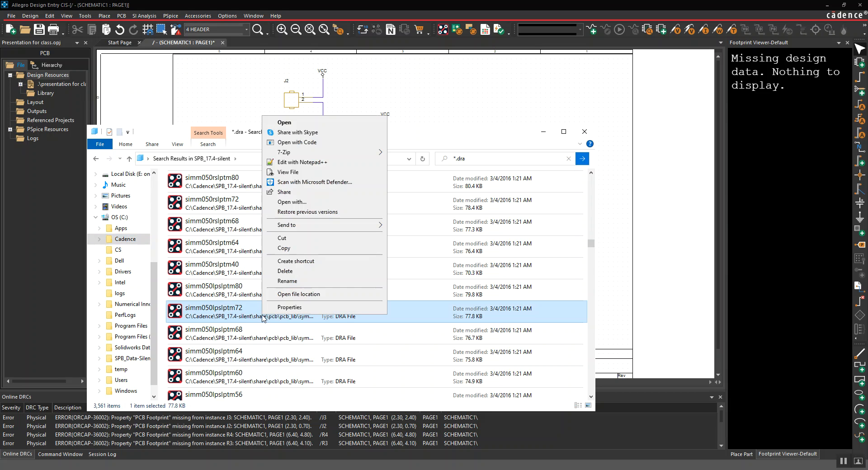
click(293, 295)
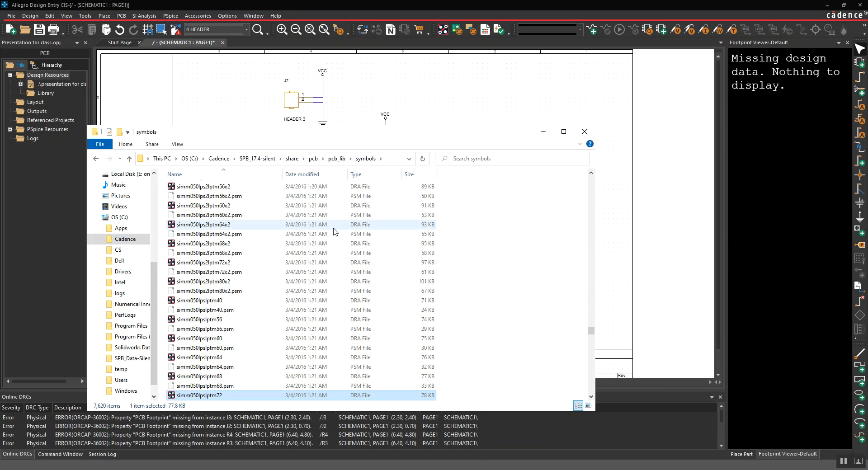
- Move the symbols folder window to uncover the upper part of the schematic and search the folder for cap196
drag(389, 134, 479, 228)
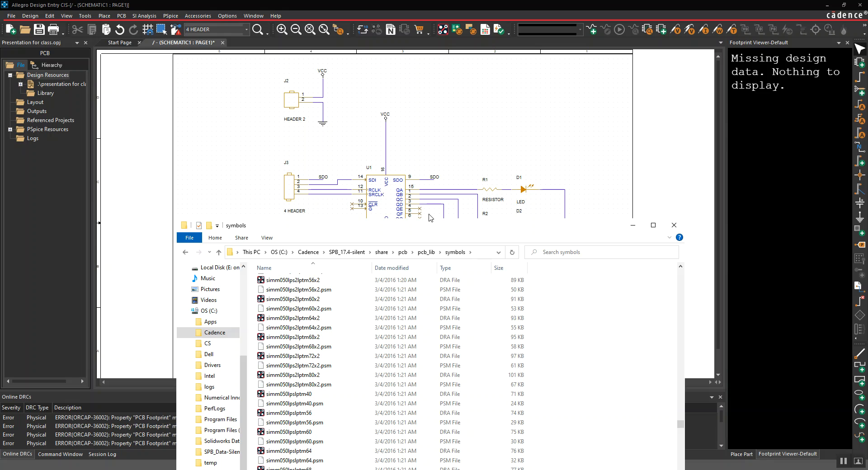
drag(408, 230, 408, 227)
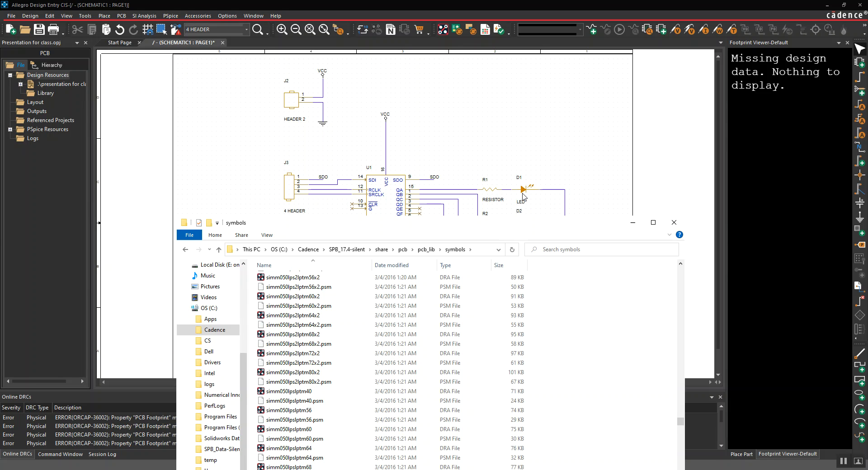
click(557, 250)
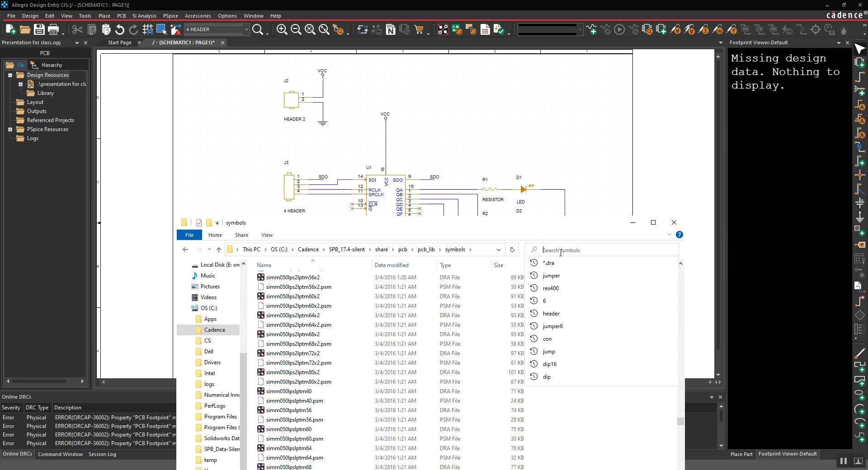
text(cap196)
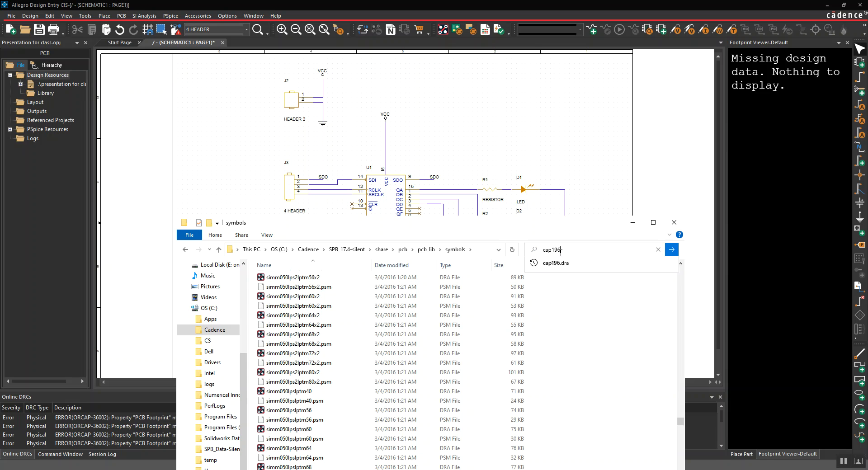
key(Return)
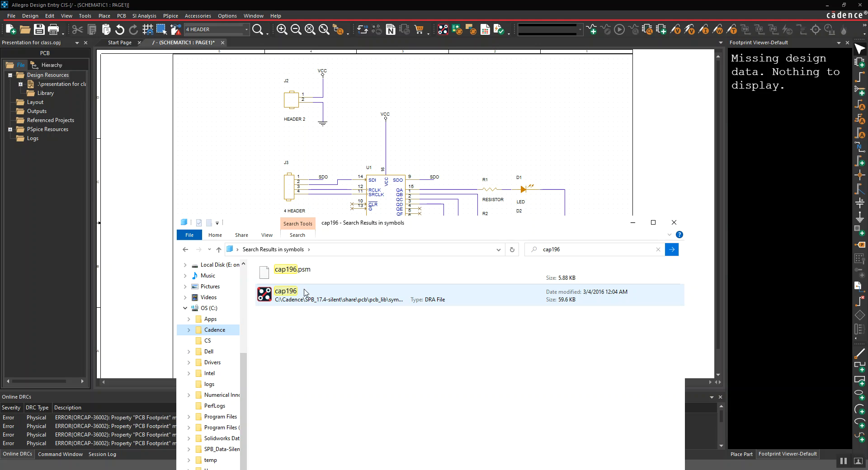
click(523, 192)
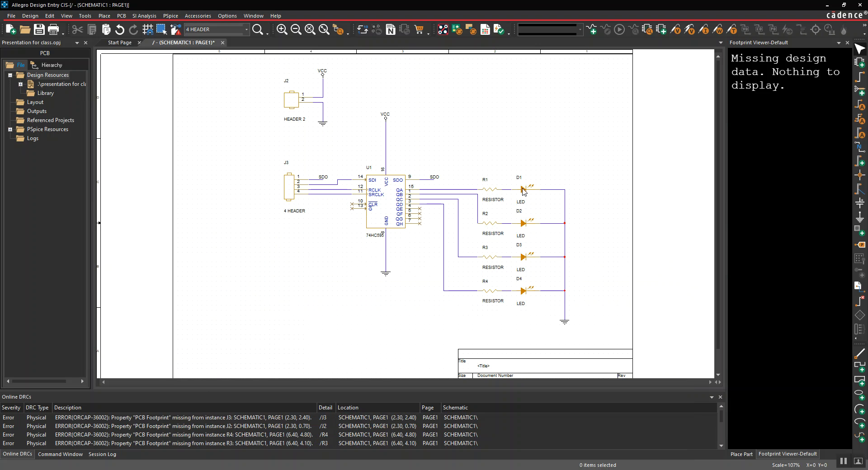
right_click(523, 192)
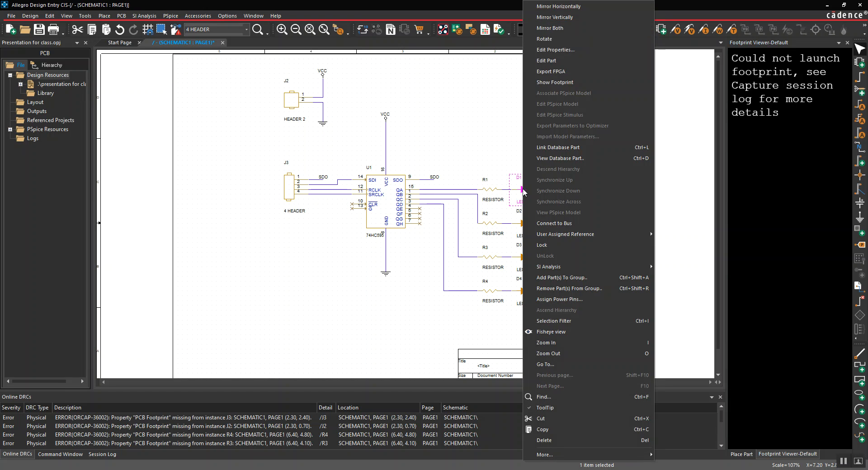
click(558, 60)
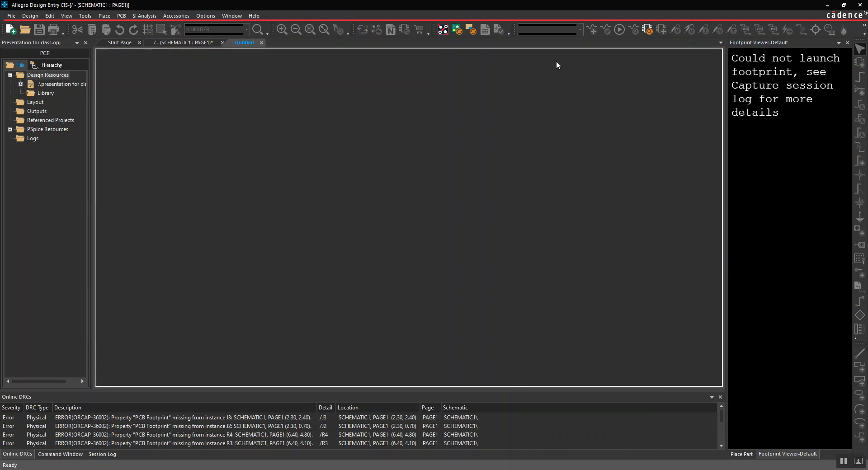
click(339, 42)
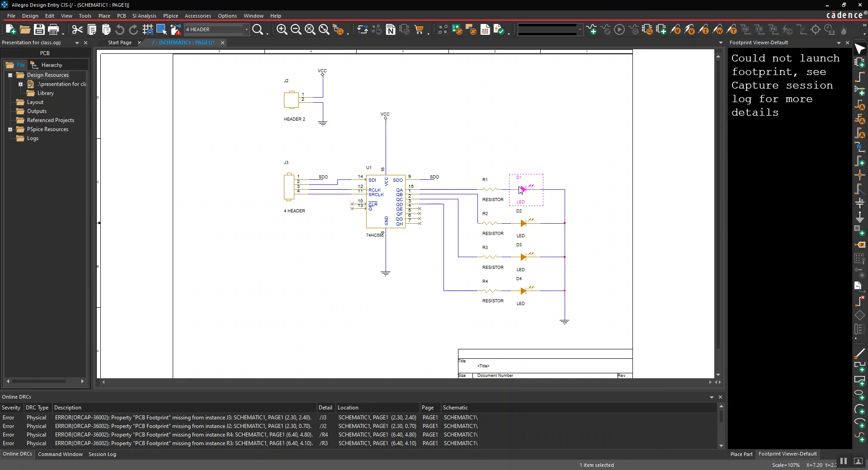
- Set D1's PCB Footprint to cap196 in the Property Editor, close the editor, apply the changes to the design and clear the selection
right_click(519, 186)
click(545, 49)
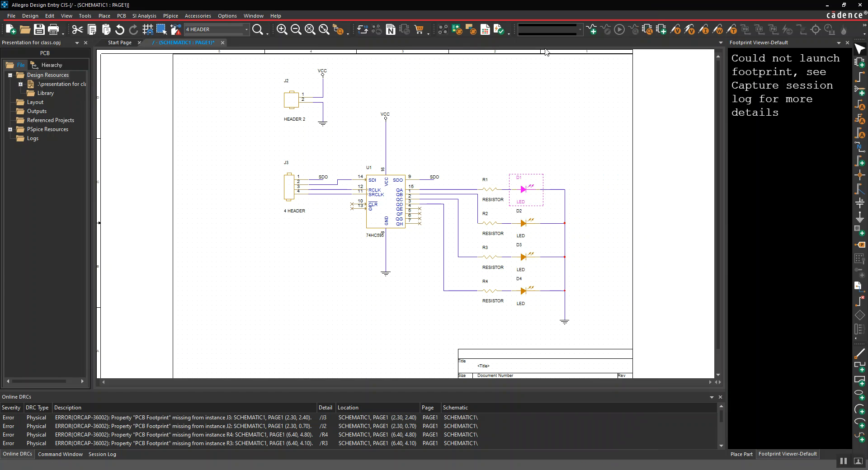
drag(543, 375, 708, 378)
click(194, 97)
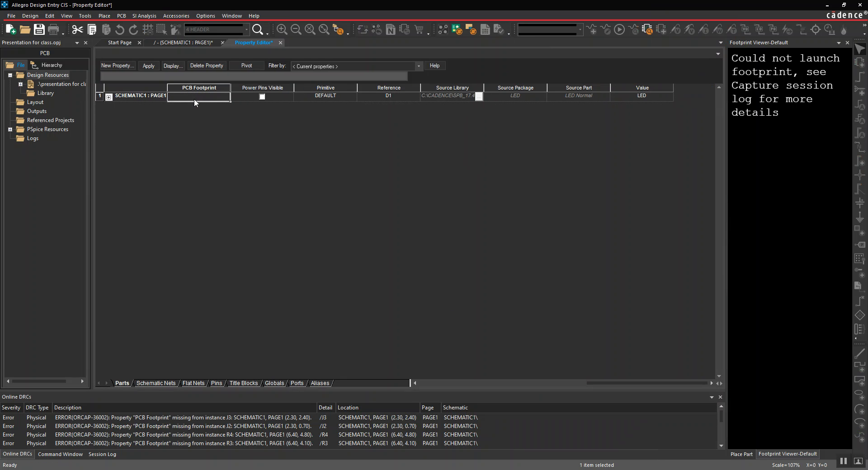
text(cap196)
key(Tab)
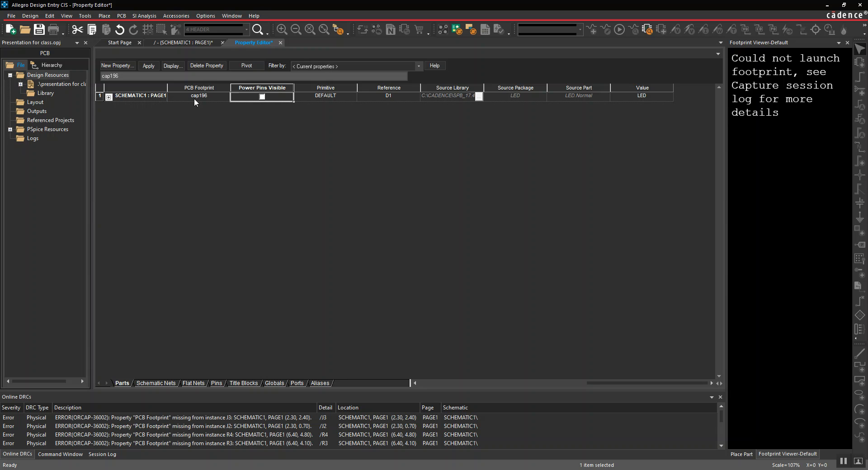
click(280, 42)
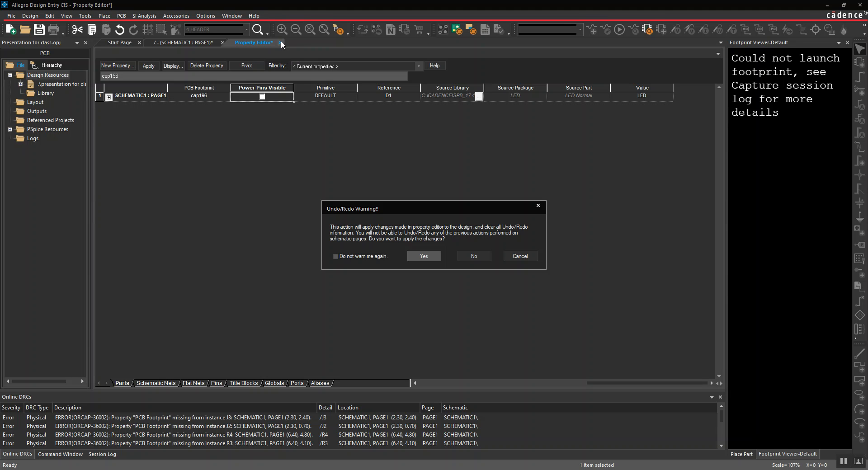
click(424, 256)
click(447, 262)
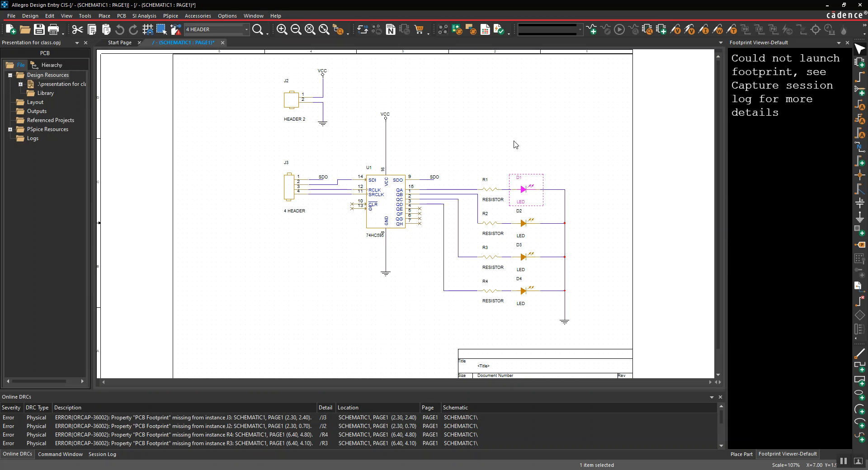
click(525, 108)
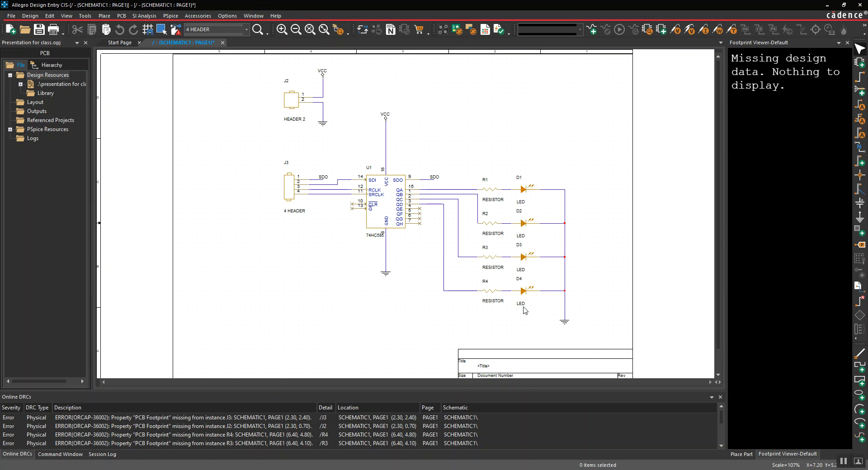
drag(502, 156, 553, 320)
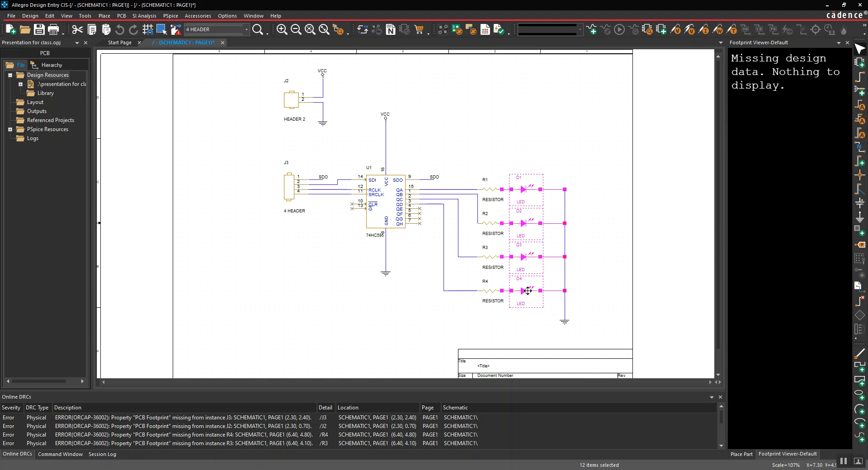
right_click(526, 188)
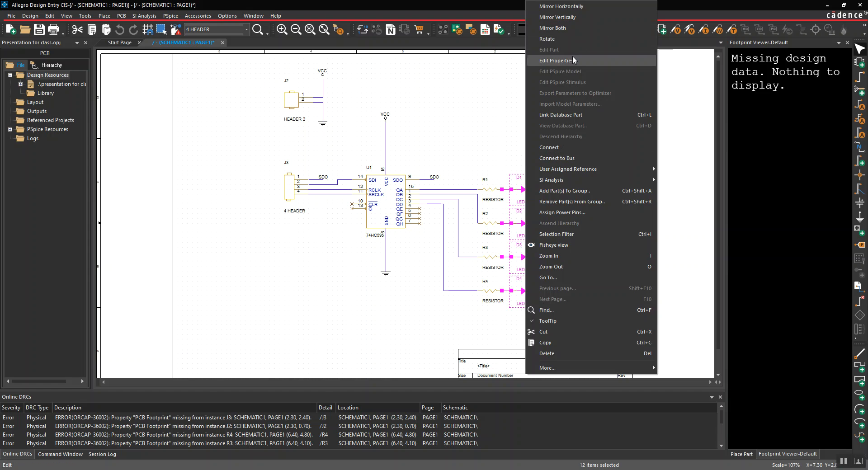
click(572, 59)
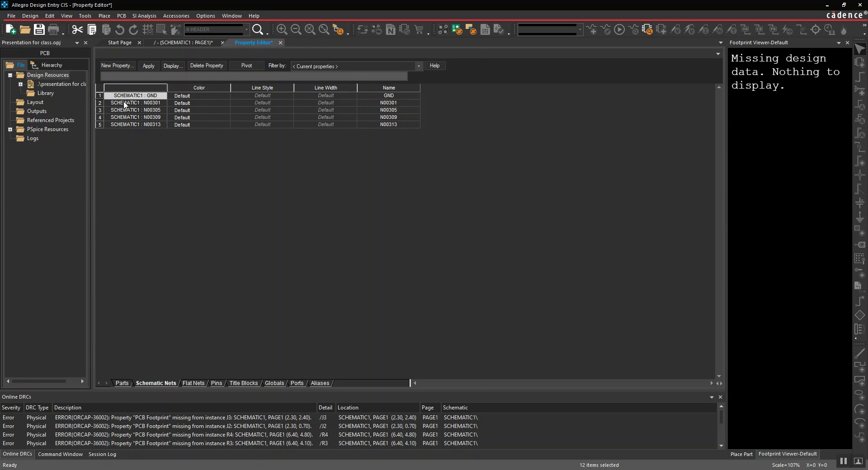
click(281, 42)
click(526, 324)
- Fill D1's cap196 PCB Footprint down to D2, D3 and D4 in the Property Editor, close it and apply the changes to the design
drag(536, 330, 523, 177)
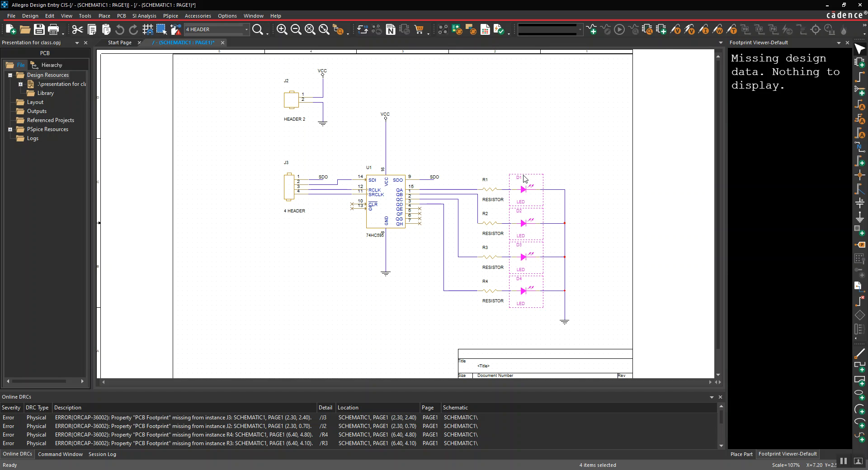
right_click(524, 190)
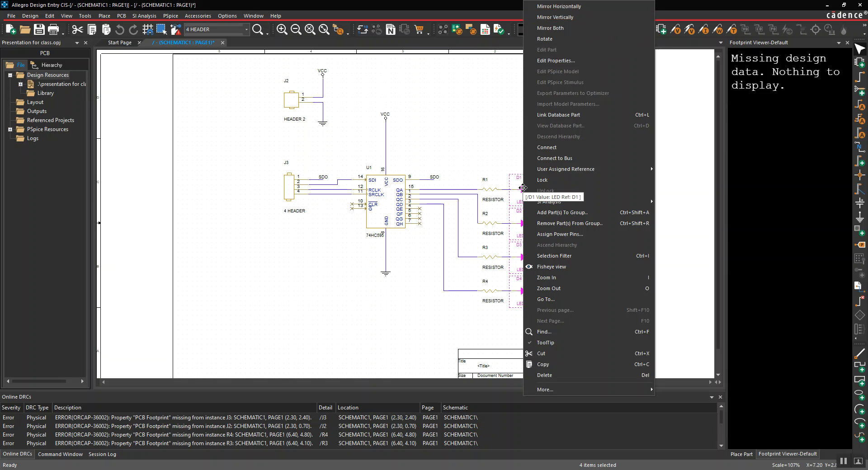
right_click(523, 188)
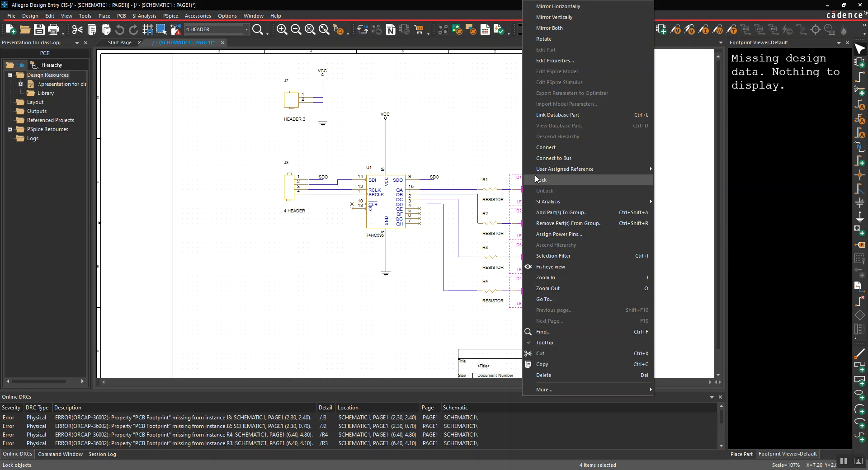
click(560, 60)
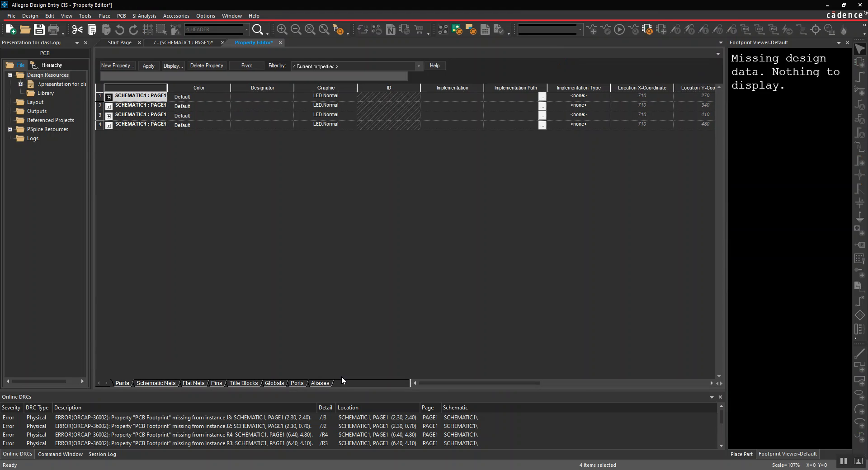
drag(441, 383, 591, 383)
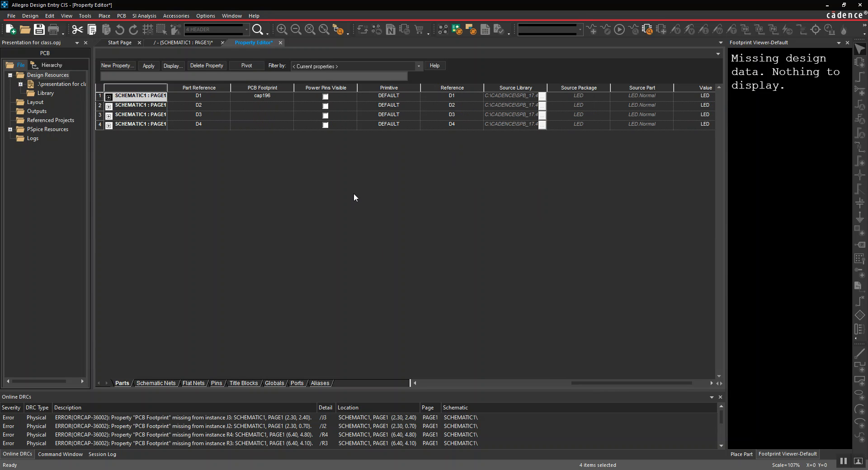
click(270, 95)
drag(294, 101, 294, 128)
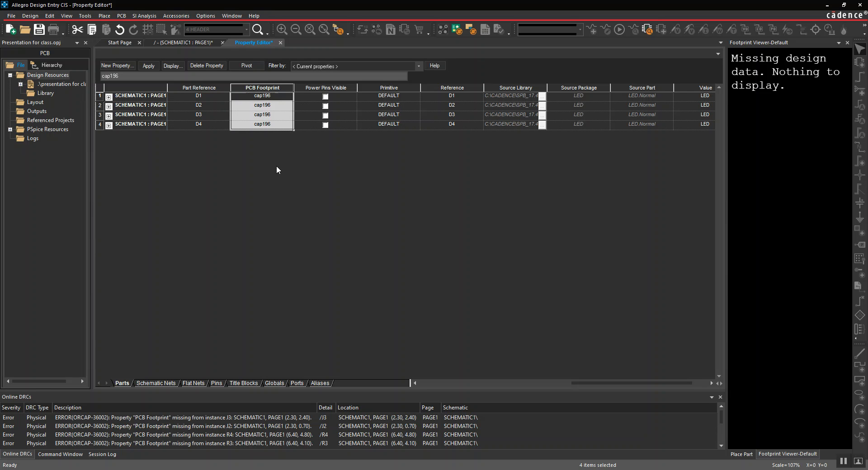
click(281, 42)
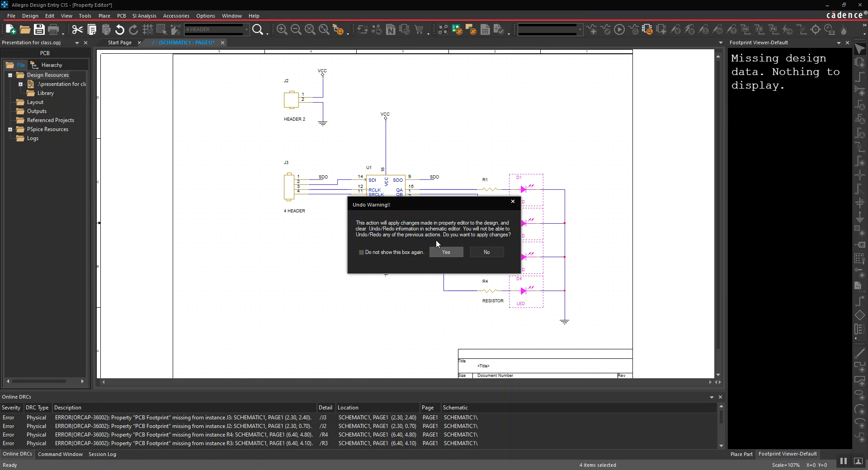
click(448, 253)
- Check the footprint previews of LEDs D1, D2 and D3 on the schematic
click(534, 207)
click(523, 192)
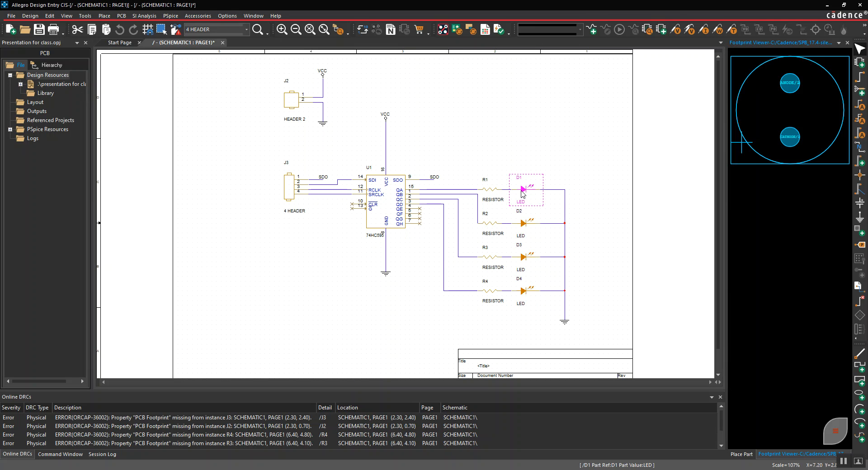
click(525, 224)
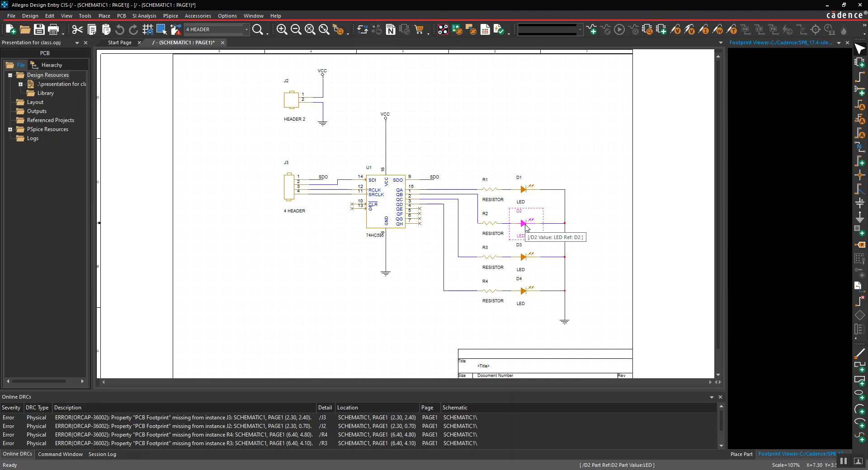
click(524, 257)
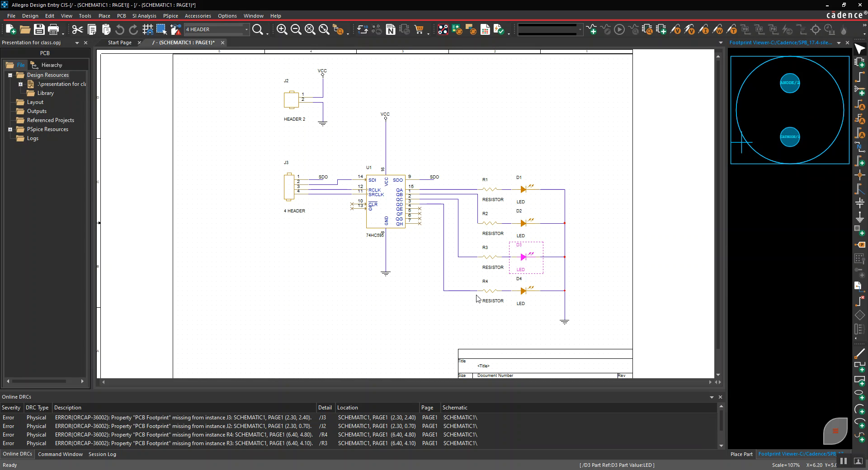
- Select resistors R1 to R4 together and open their properties at the PCB Footprint column
click(492, 295)
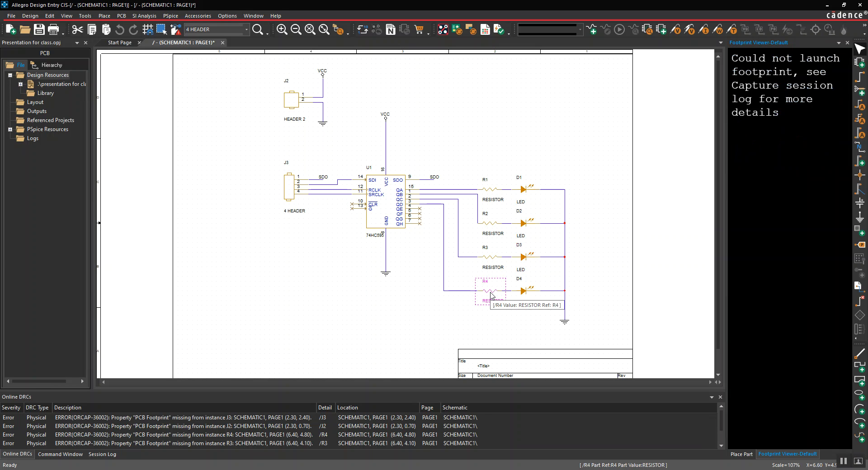
click(483, 334)
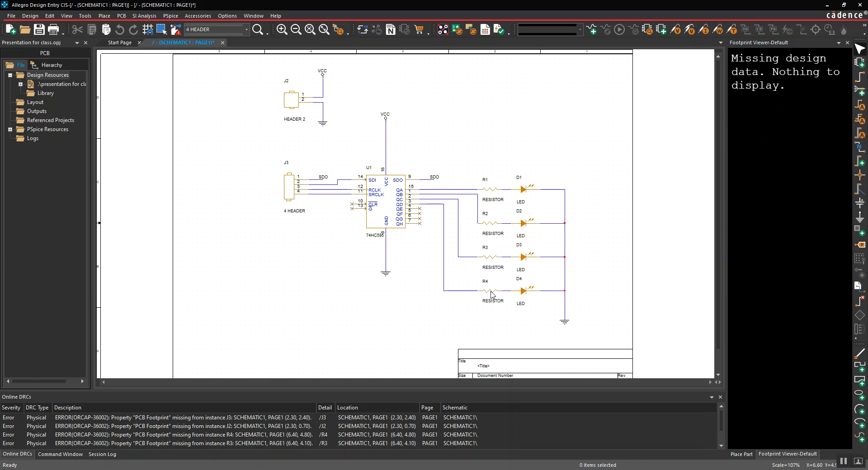
click(492, 295)
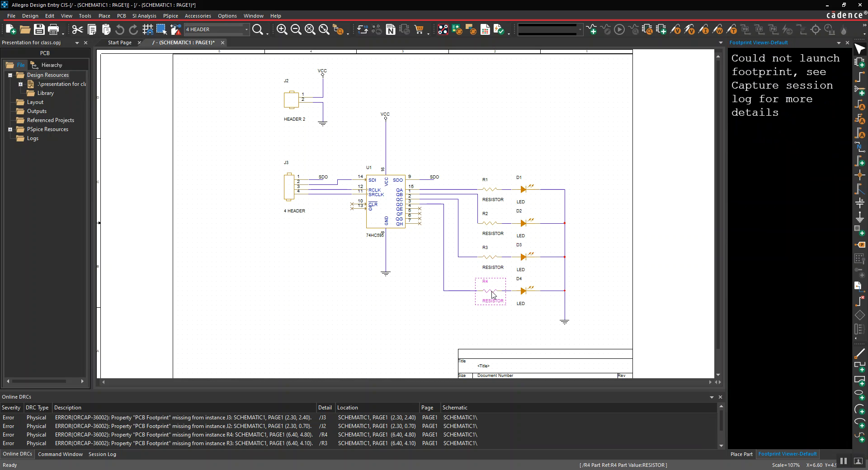
ctrl+click(496, 257)
ctrl+click(496, 226)
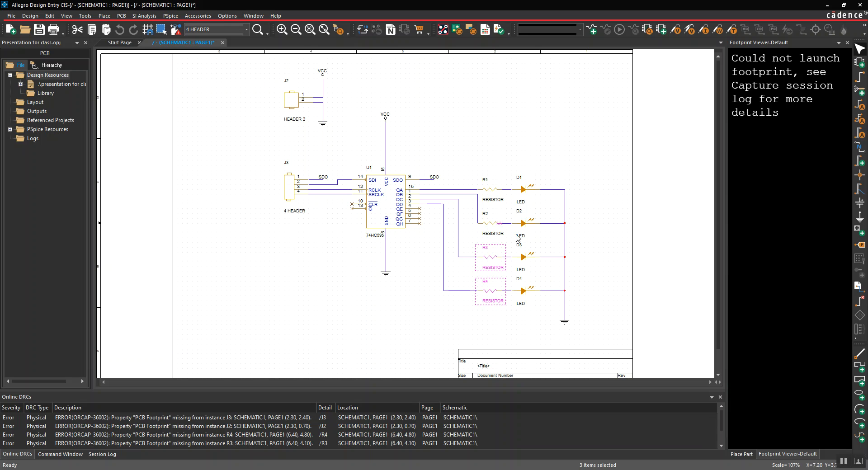
ctrl+scroll(493, 225, up, 1)
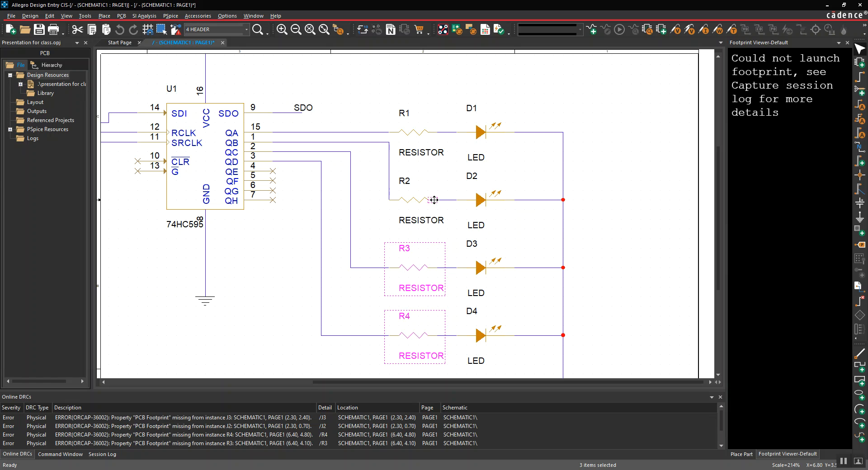
ctrl+click(412, 200)
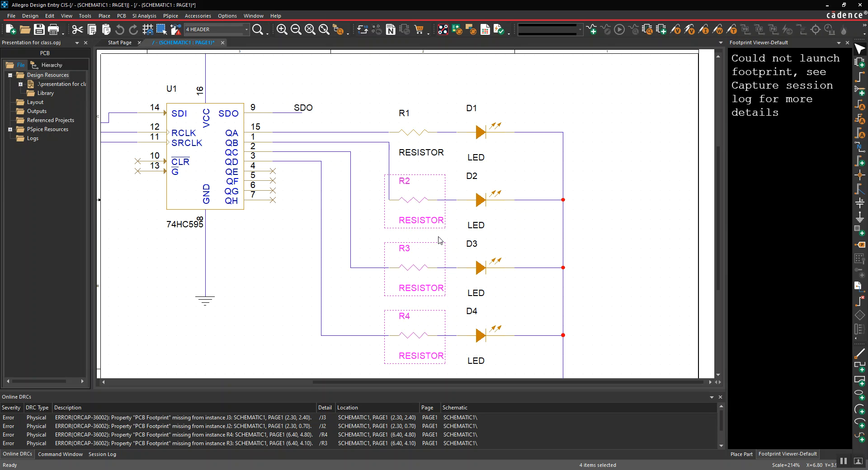
ctrl+click(413, 134)
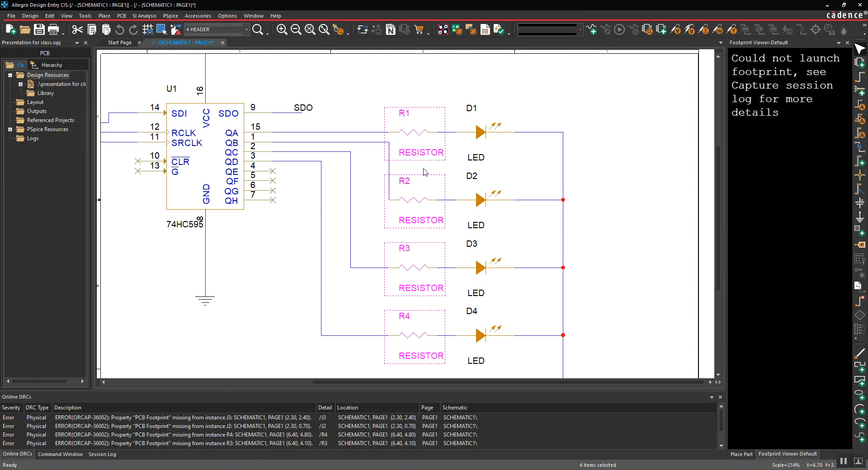
scroll(432, 199, down, 1)
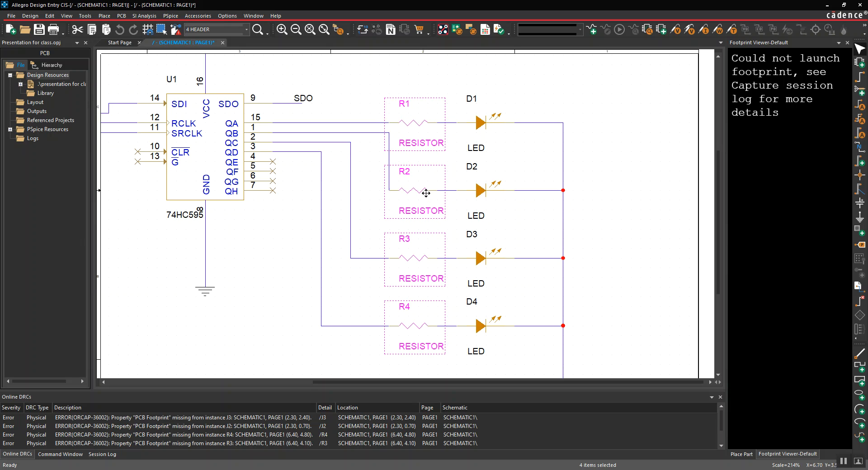
right_click(413, 125)
click(459, 65)
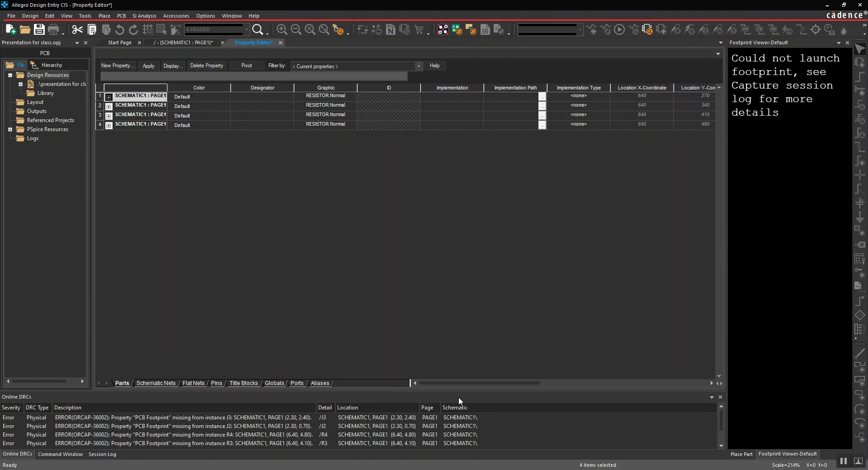
drag(465, 383, 558, 383)
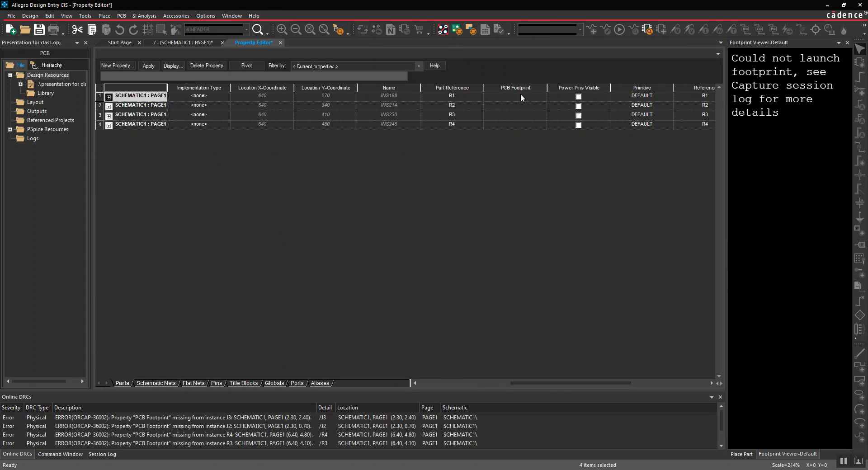
- Switch to File Explorer, search the symbols folder for res and look through the resistor footprints
click(266, 469)
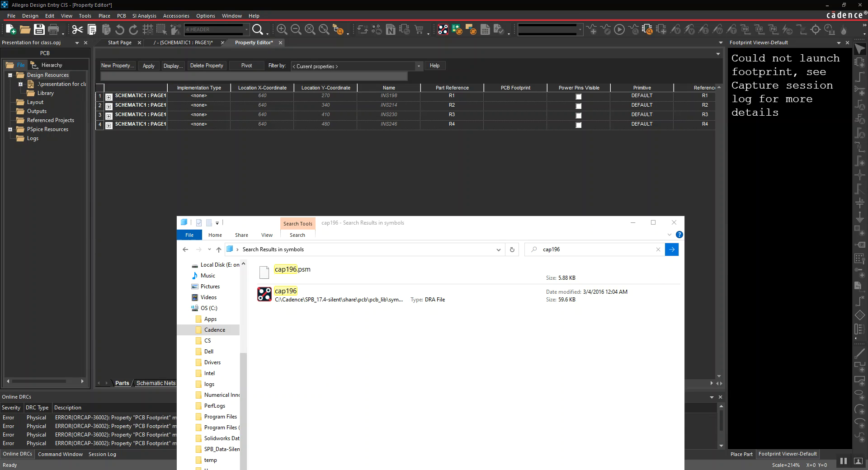
click(572, 248)
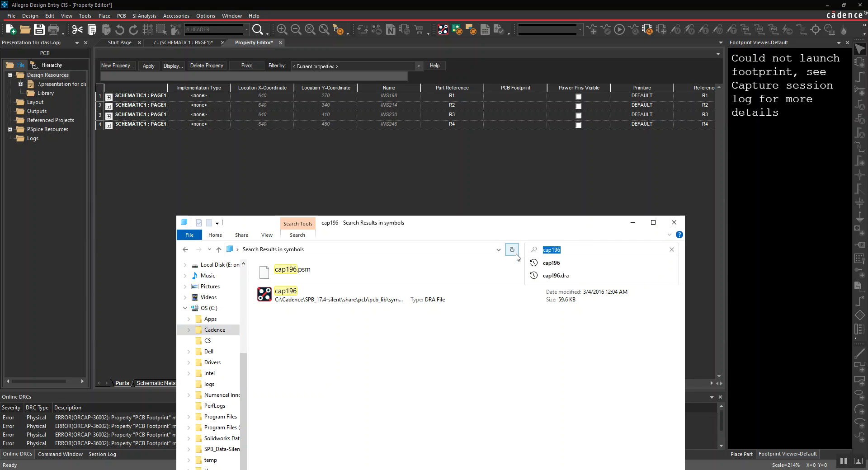
text(res)
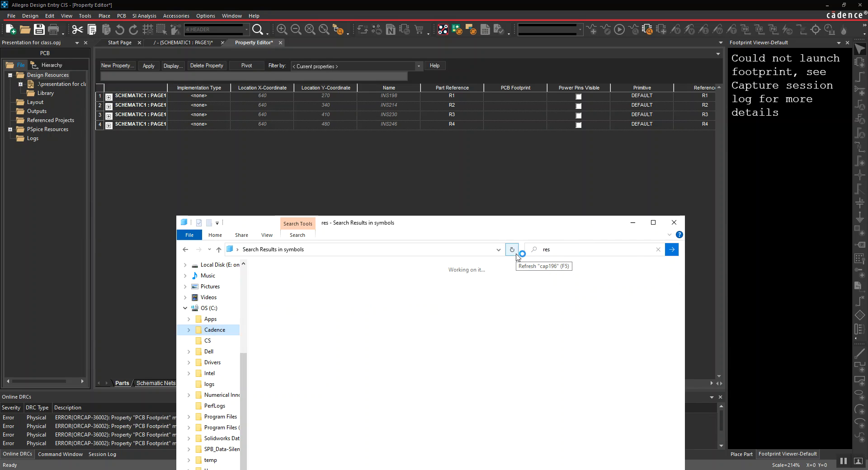
scroll(400, 366, down, 1)
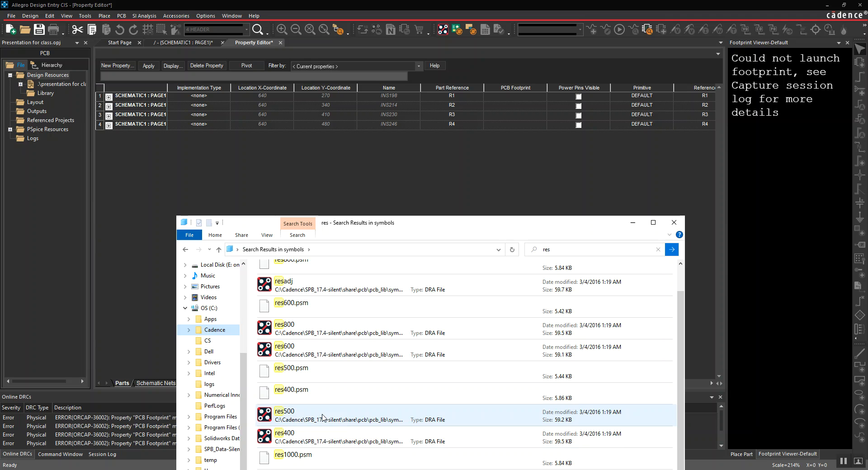
scroll(324, 418, up, 1)
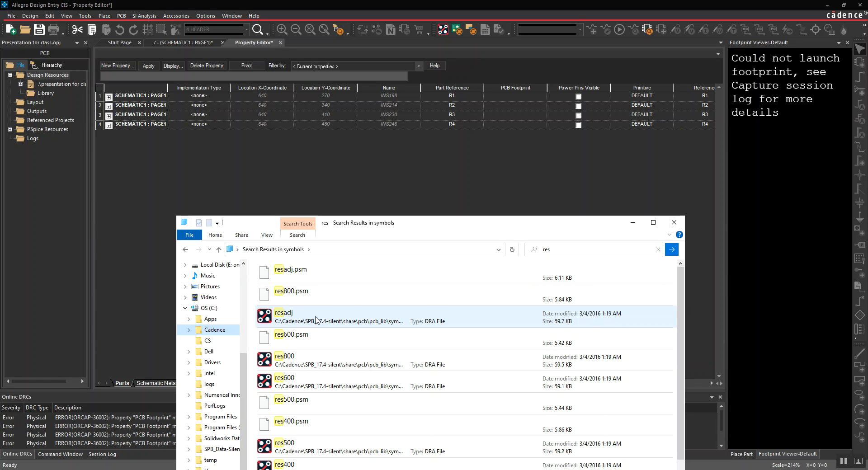
scroll(316, 320, down, 1)
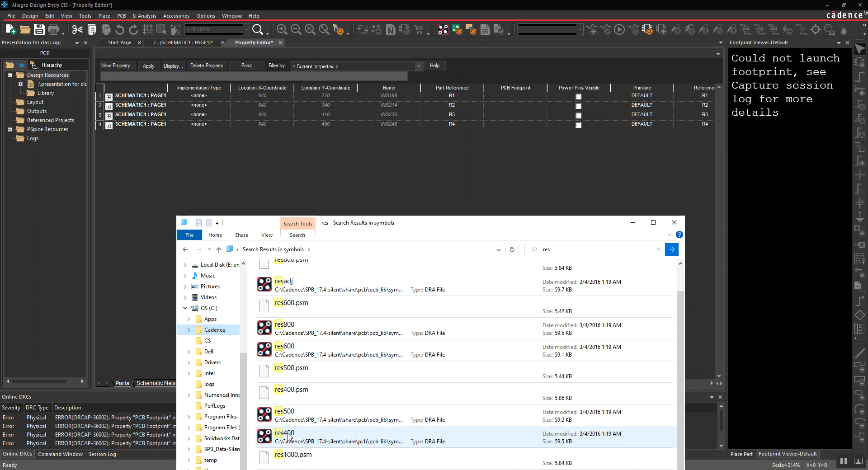
- Switch back to the Property Editor, set the PCB Footprint of R1 to R4 to res400, and return to the schematic, applying the changes
click(403, 184)
click(523, 98)
text(res400)
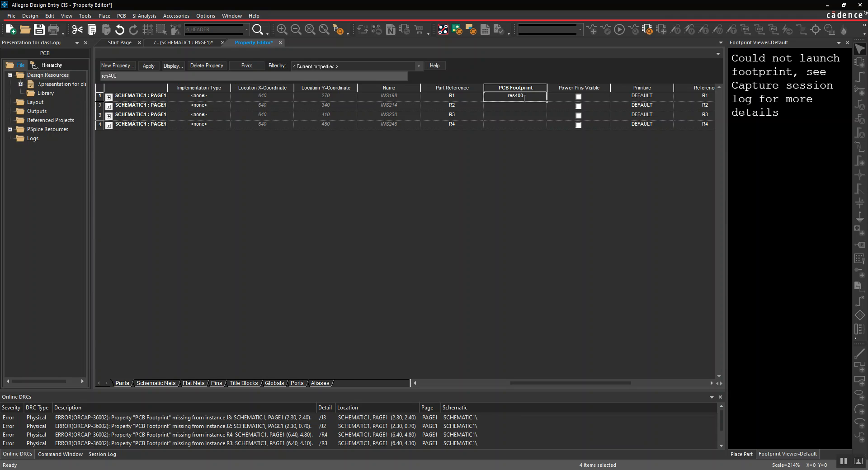
drag(548, 100, 544, 127)
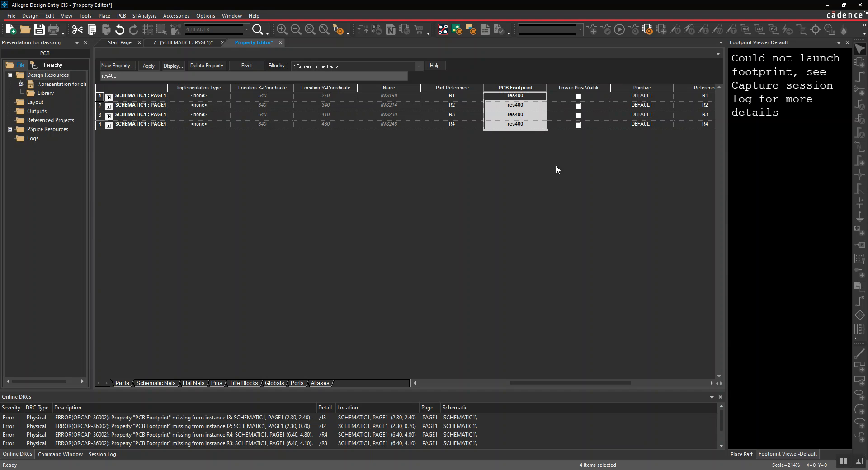
click(187, 42)
key(Return)
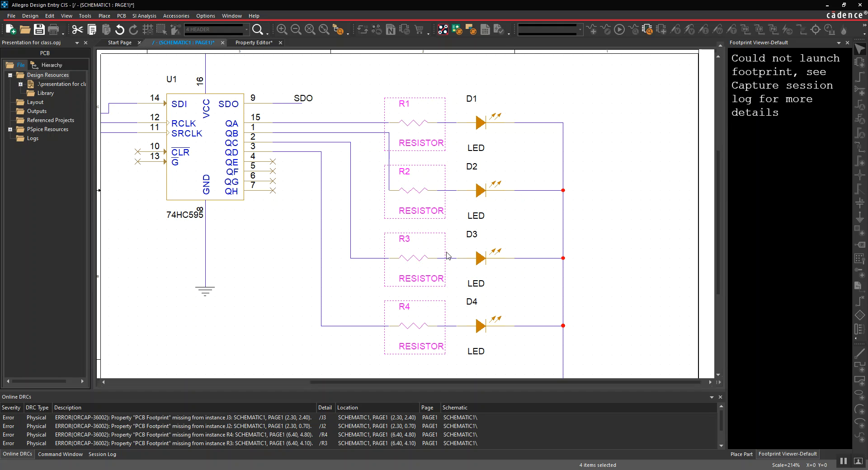
- Clear the selection and check the footprint previews of resistors R1 and R2
click(591, 182)
click(415, 123)
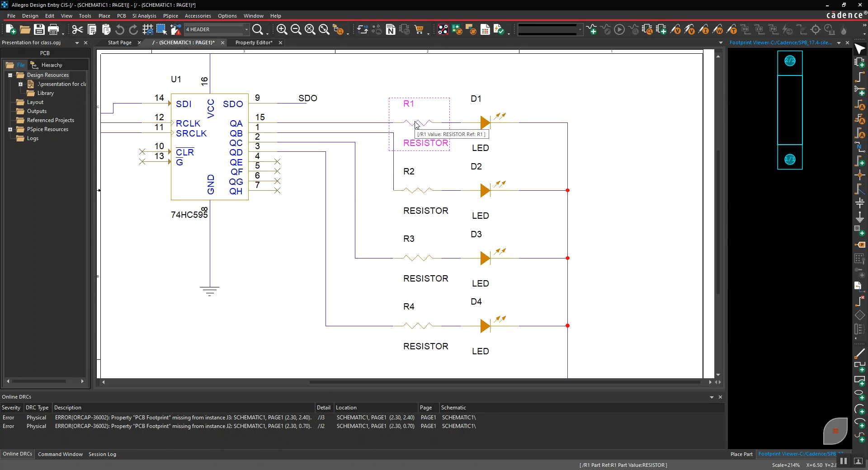
click(420, 190)
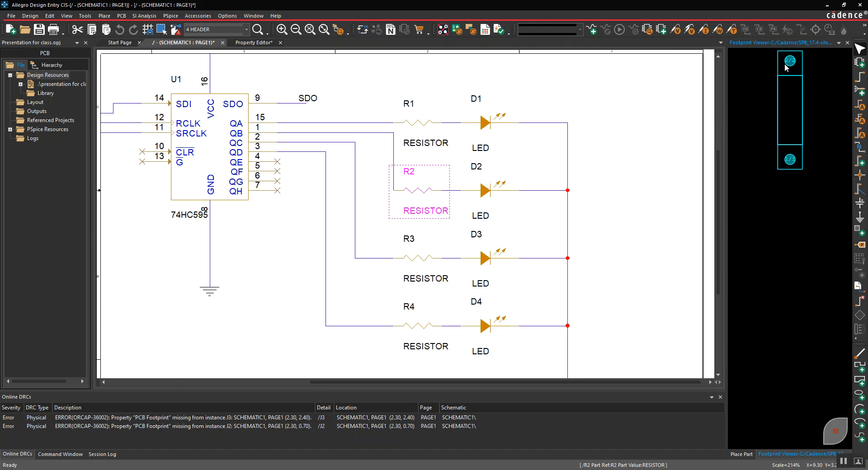
- Open the properties of the two-pin header J2 in the Property Editor
scroll(615, 199, down, 1)
scroll(615, 201, up, 2)
drag(523, 383, 308, 385)
scroll(294, 331, up, 1)
scroll(294, 331, up, 3)
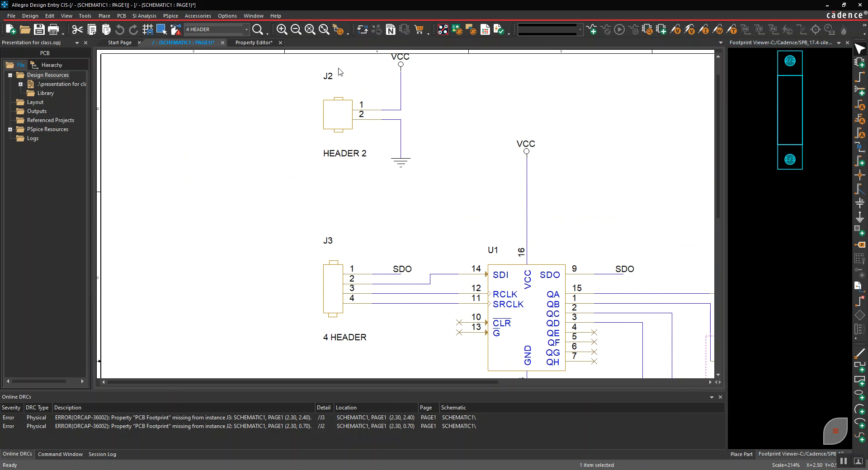
click(341, 123)
right_click(341, 123)
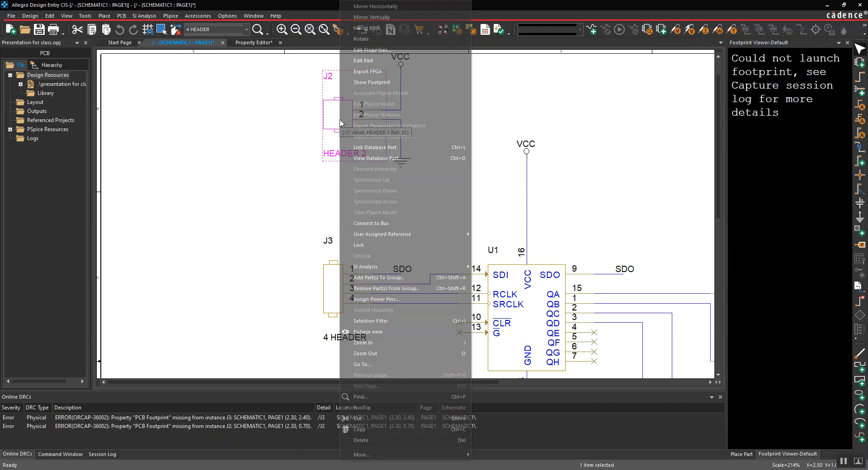
click(375, 50)
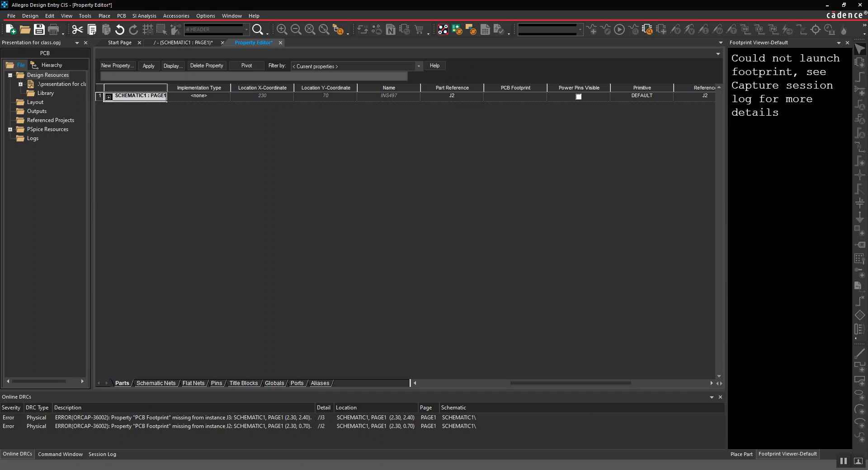
- Switch to File Explorer, search the symbols folder for jumper and look through the jumper footprints, closing the window when done
click(285, 469)
click(573, 252)
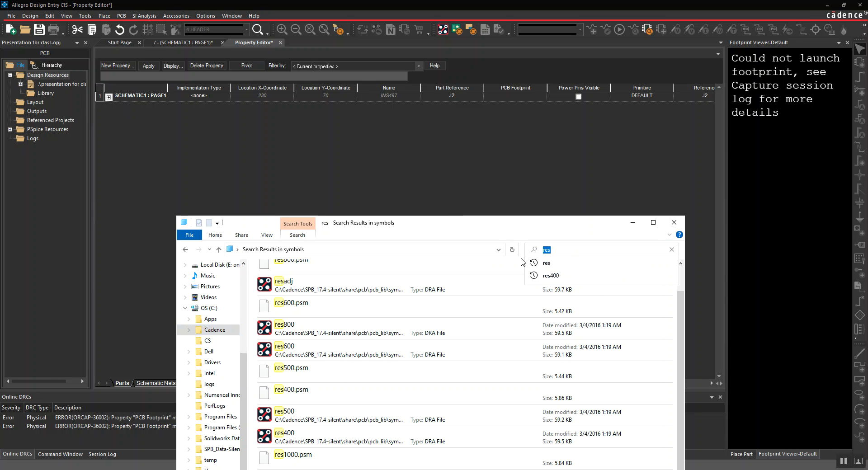
text(jumer)
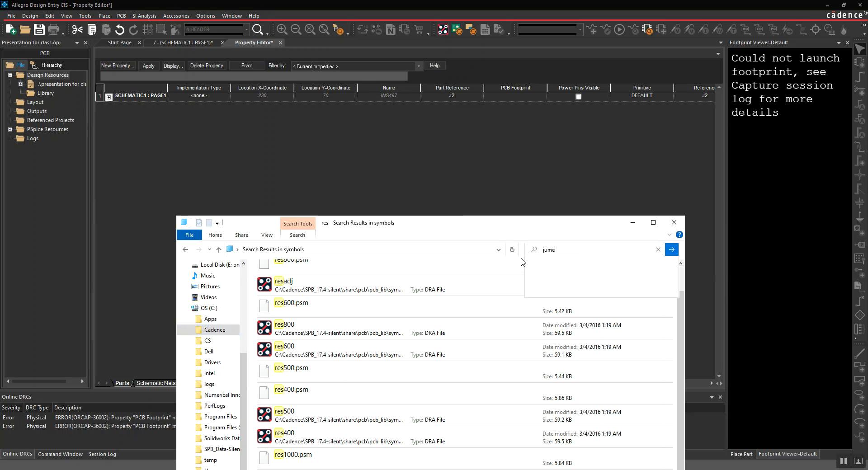
drag(545, 223, 533, 144)
click(540, 170)
click(542, 171)
text(p)
key(Return)
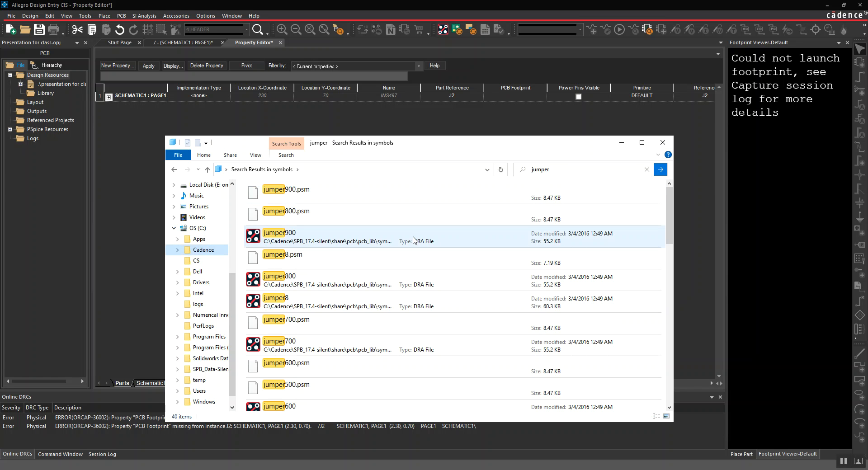
scroll(413, 240, down, 2)
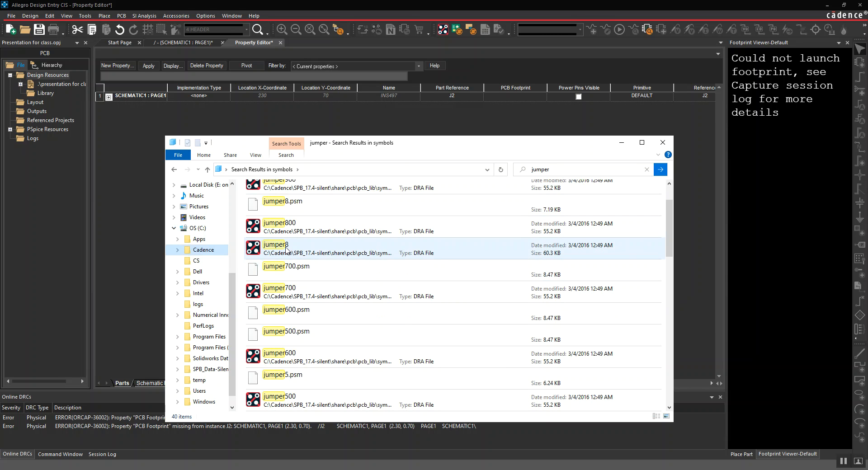
scroll(286, 249, down, 5)
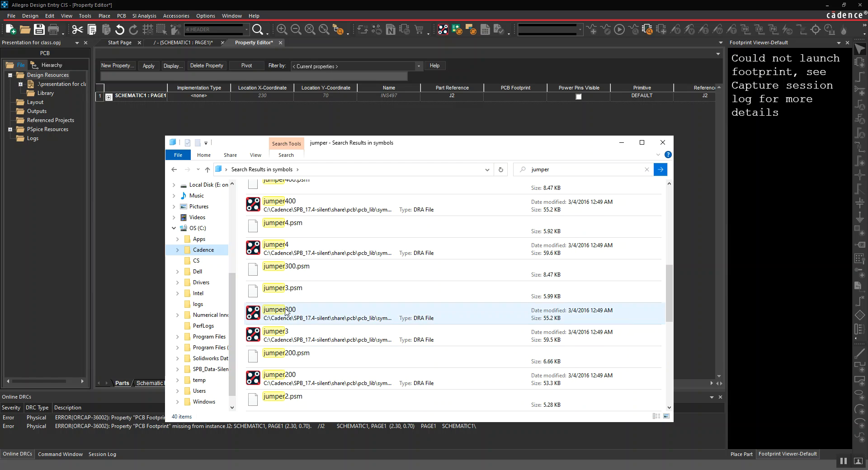
scroll(296, 289, up, 4)
scroll(298, 272, down, 4)
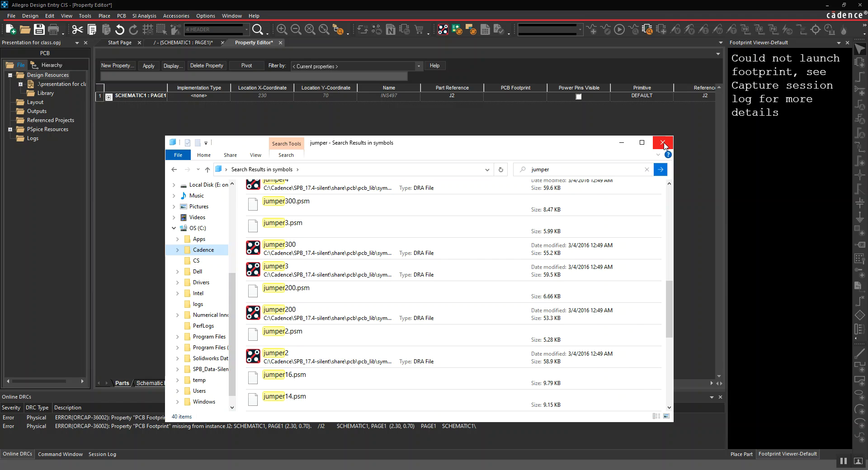
click(663, 143)
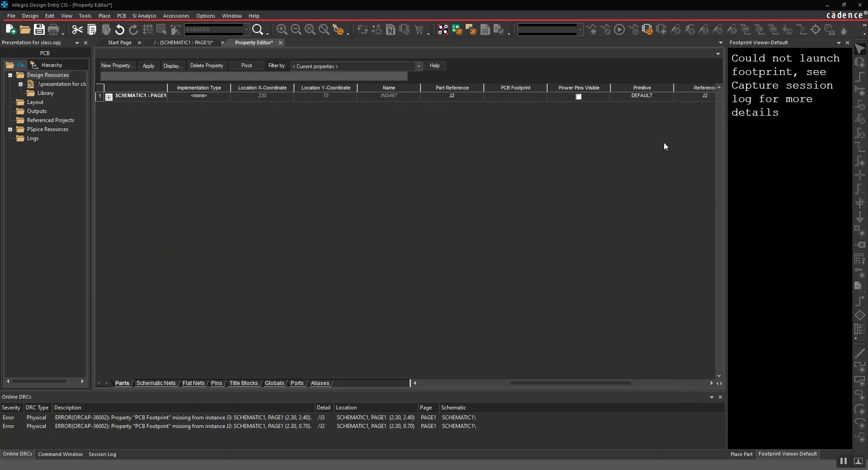
- Set the PCB Footprint of the two-pin header J2 to jumper2 and return to the schematic, applying the changes
click(510, 97)
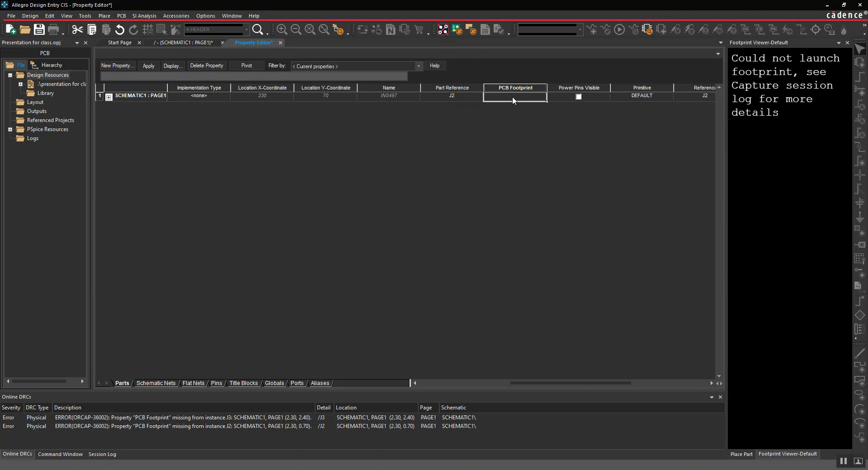
text(jumper2)
key(Tab)
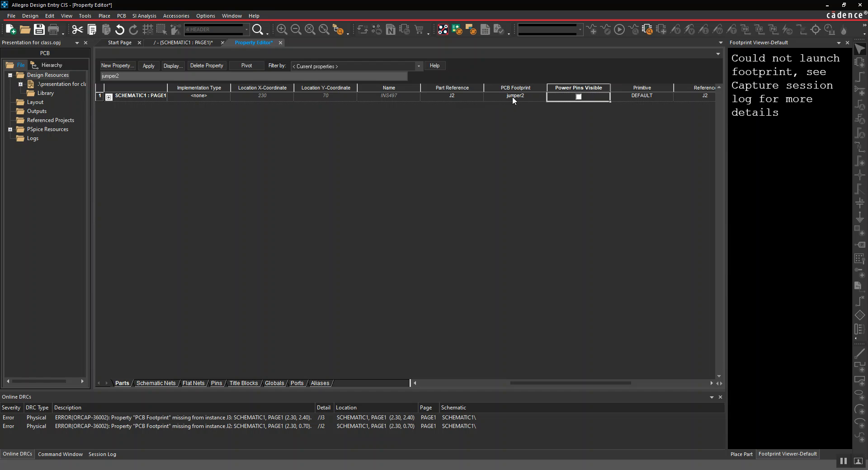
click(280, 43)
click(425, 256)
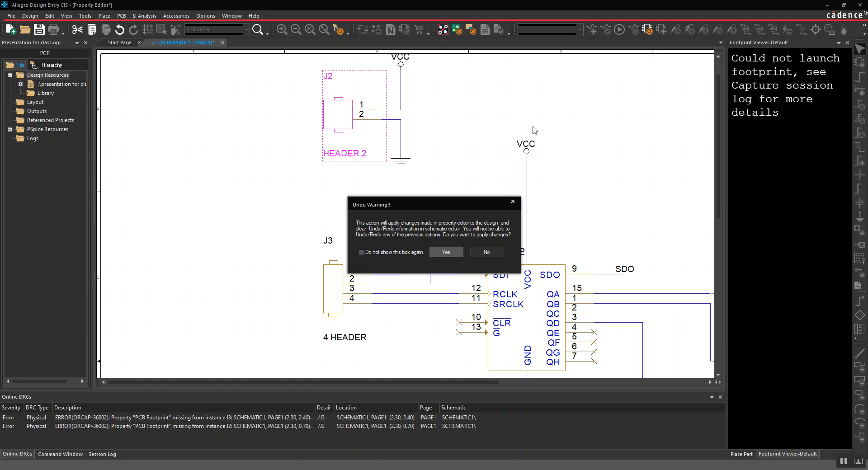
click(446, 256)
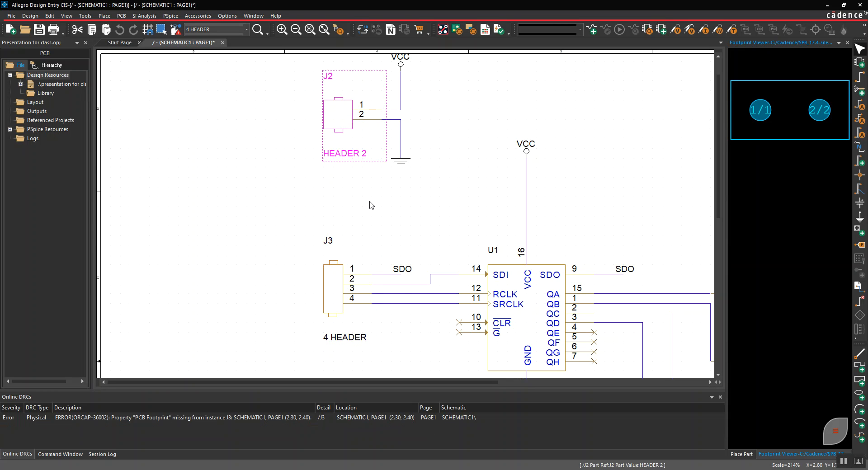
- Try jumper400 as the PCB Footprint of the four-pin header J3, applying the changes and checking the header previews
click(336, 287)
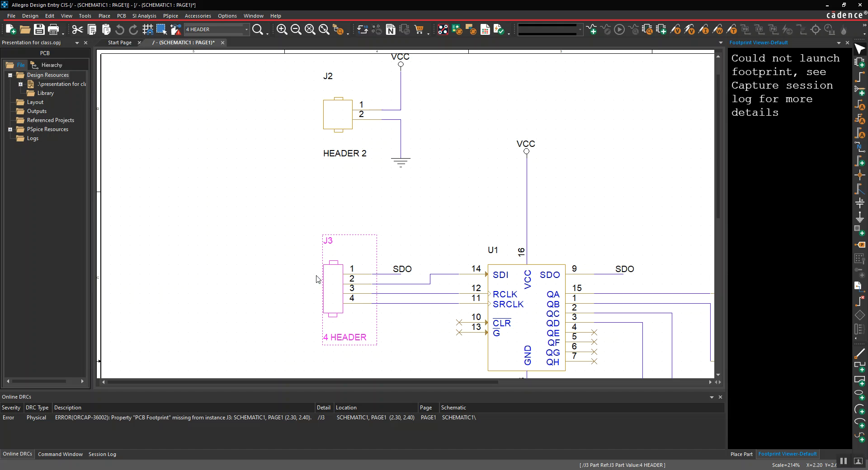
right_click(330, 292)
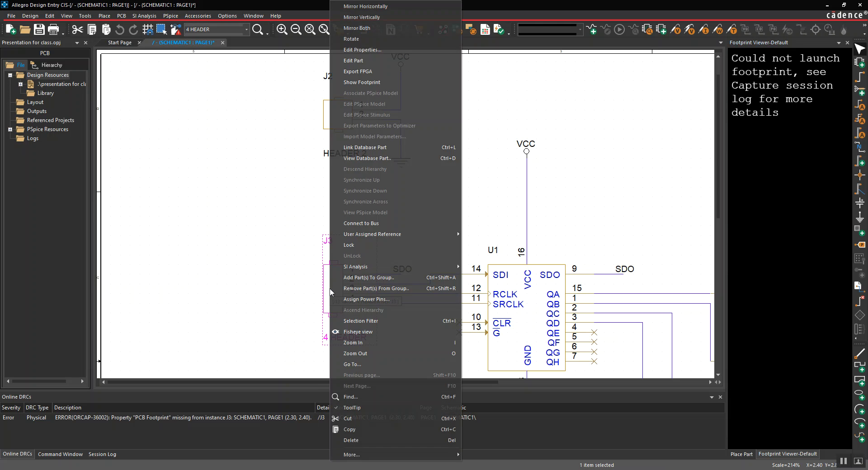
click(370, 50)
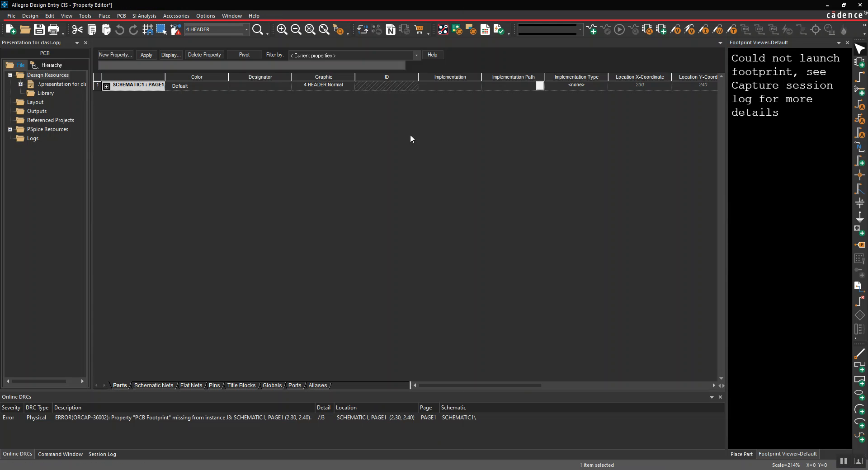
drag(458, 384, 625, 384)
click(202, 96)
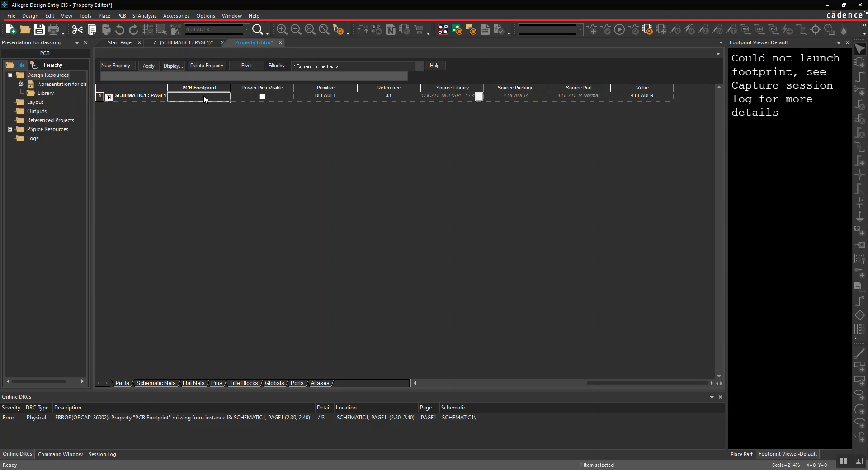
click(204, 95)
text(jumper400)
key(Tab)
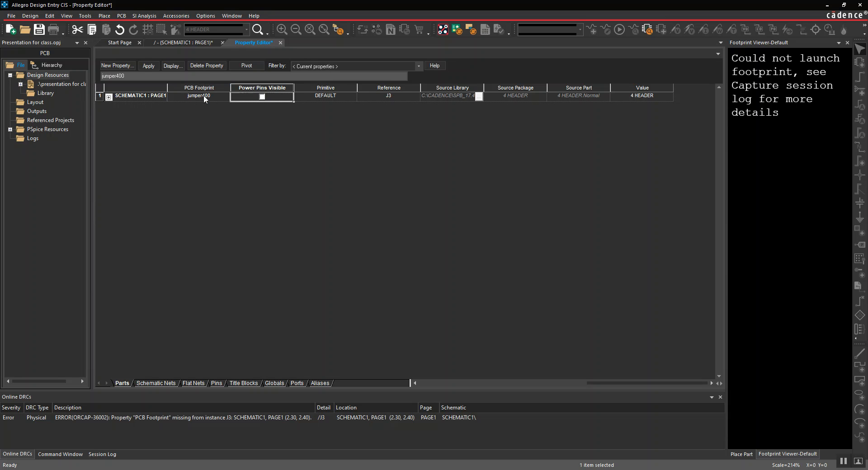
click(280, 43)
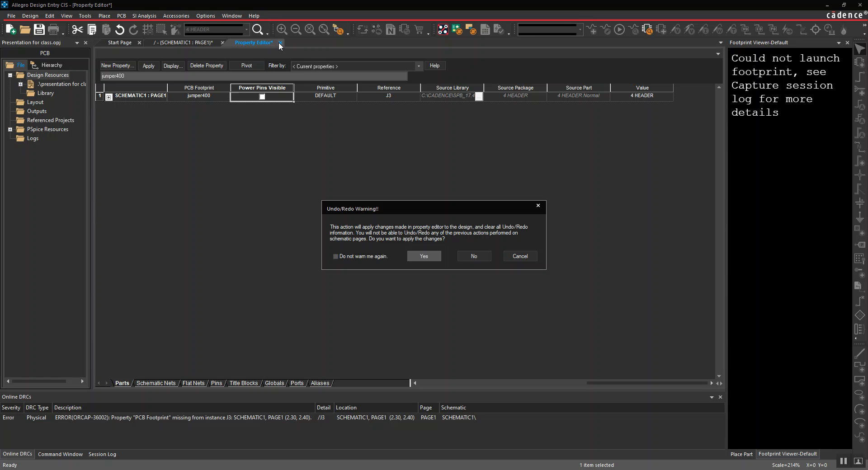
click(427, 255)
click(445, 256)
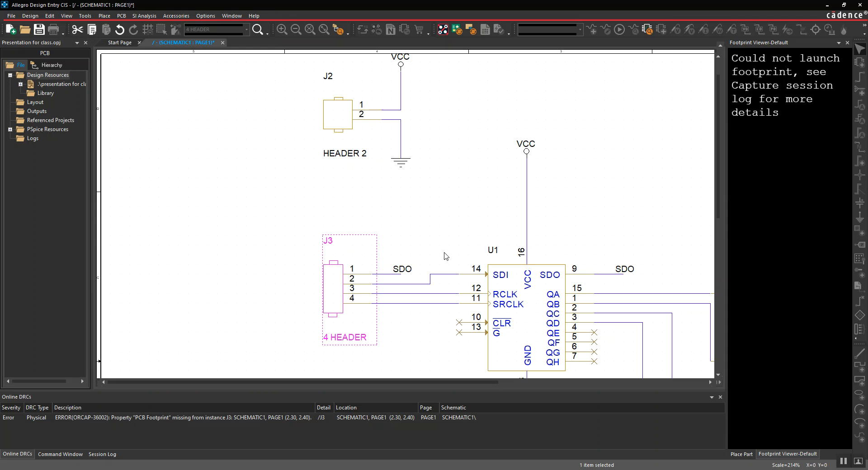
click(352, 120)
click(337, 297)
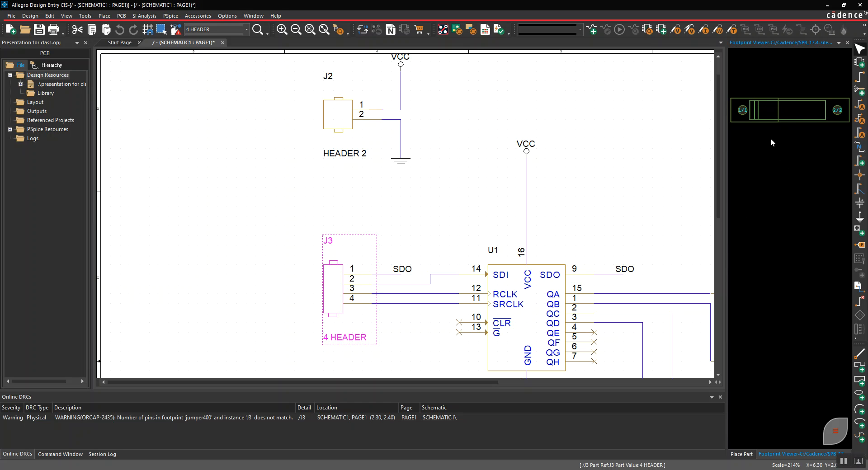
- Set the PCB Footprint of the four-pin header J3 to jumper4 and return to the schematic, applying the changes
click(329, 283)
right_click(328, 281)
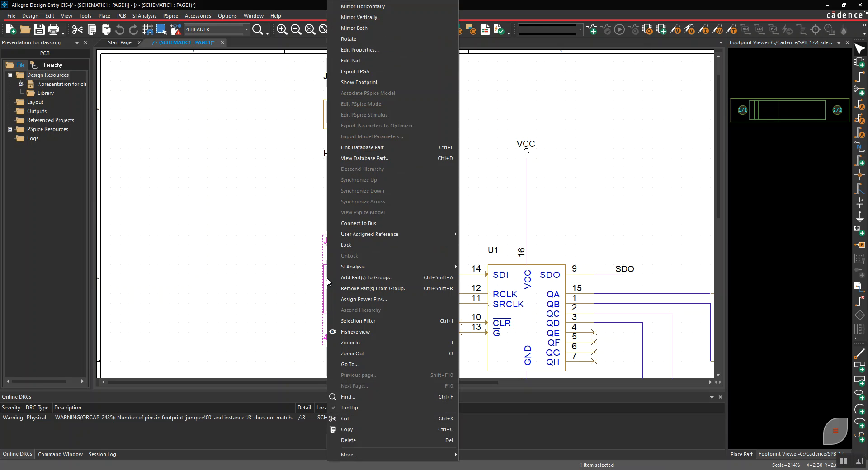
click(354, 51)
drag(449, 384, 625, 374)
click(212, 97)
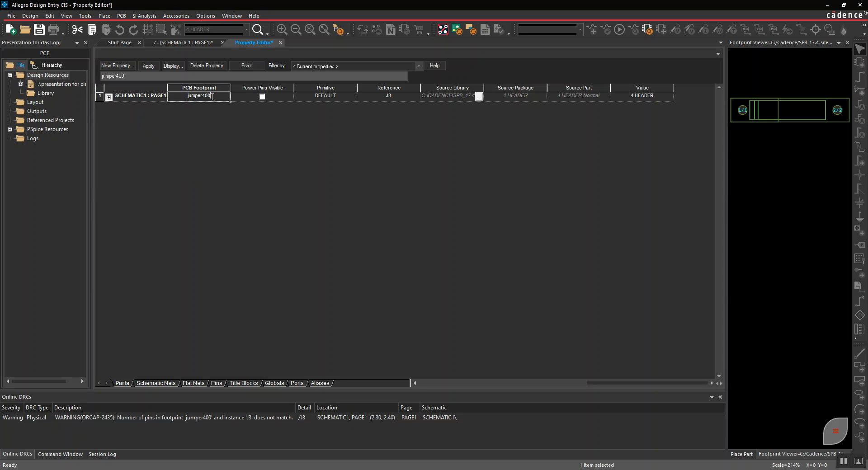
key(BackSpace)
key(BackSpace)
key(Tab)
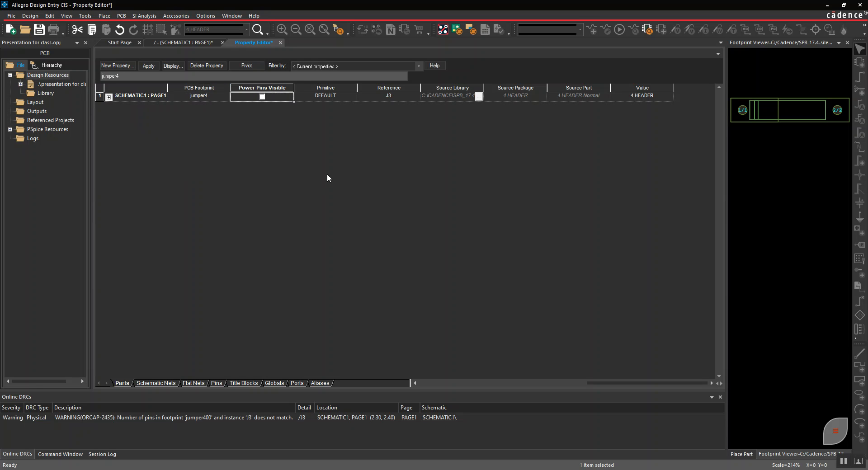
click(281, 43)
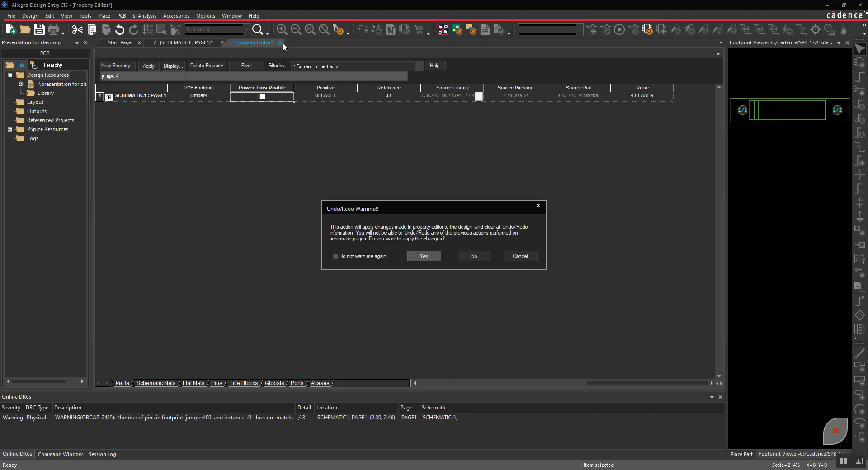
click(417, 256)
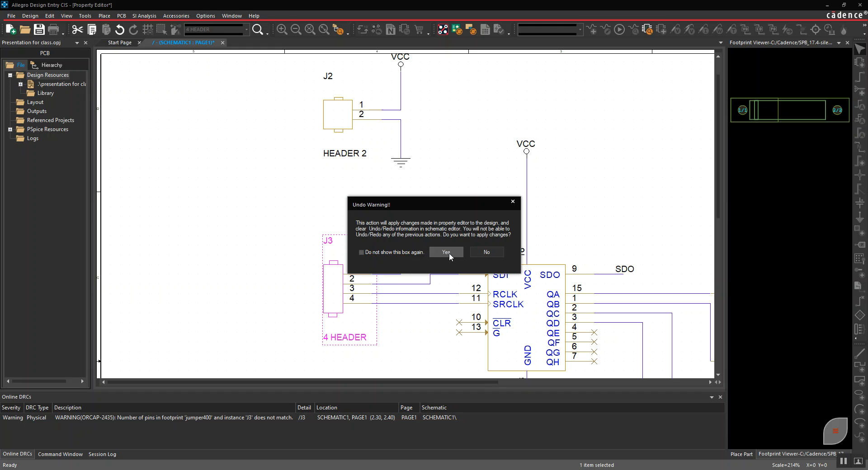
- Check the footprint previews of headers J2 and J3, U1, resistor R2 and LEDs D1 and D2, and clear the selection
click(330, 117)
click(336, 294)
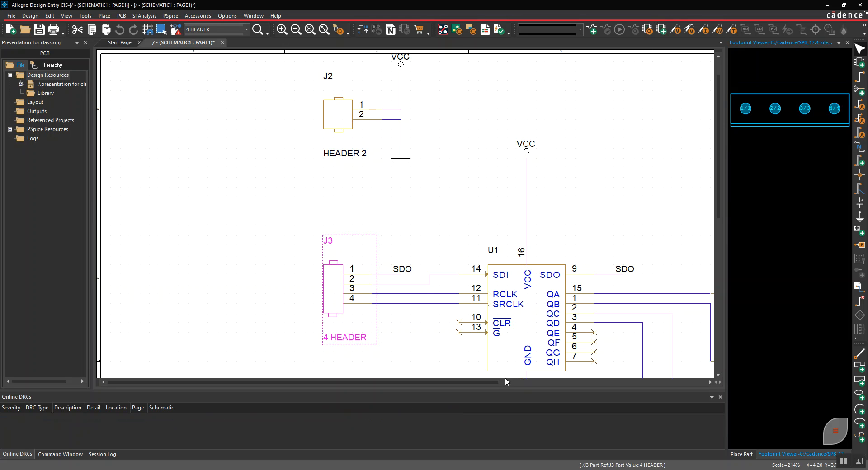
scroll(452, 294, down, 2)
scroll(453, 298, down, 4)
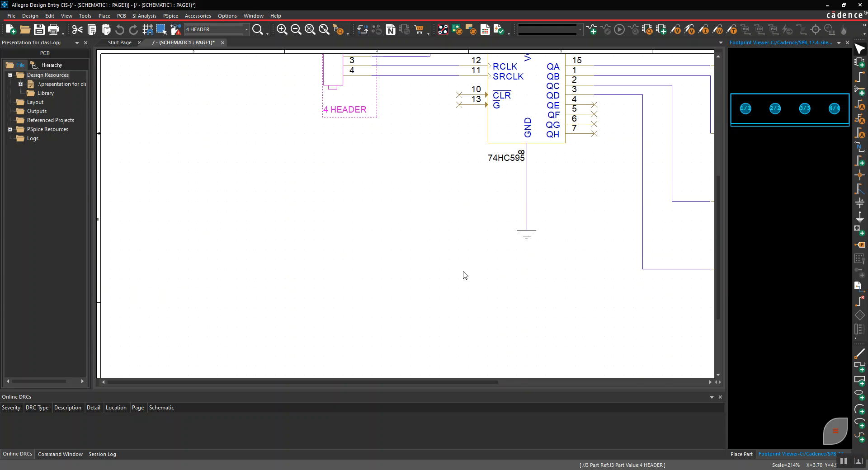
ctrl+scroll(415, 261, down, 3)
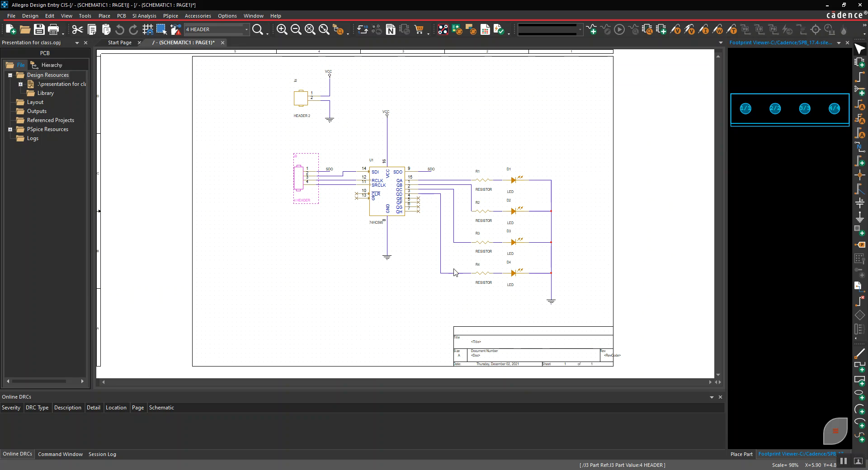
click(399, 202)
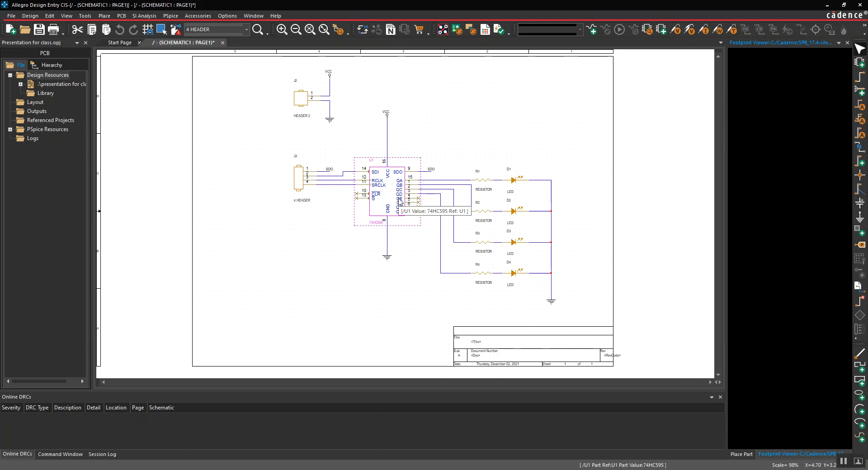
click(514, 182)
click(483, 211)
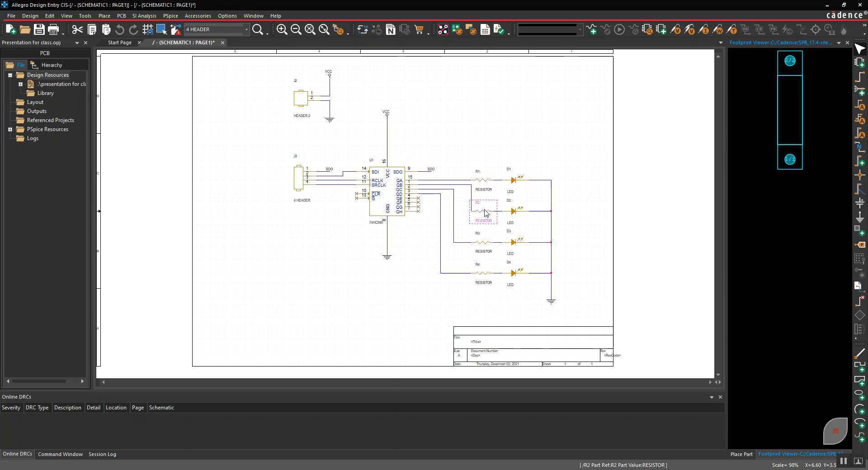
click(513, 211)
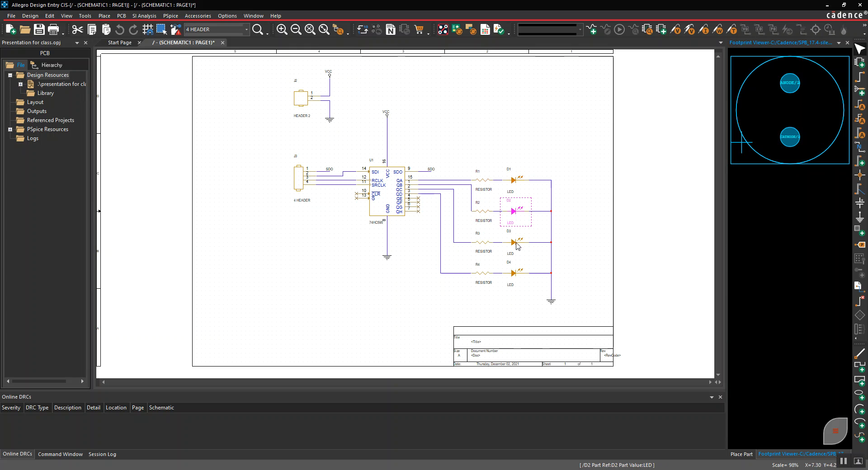
click(539, 174)
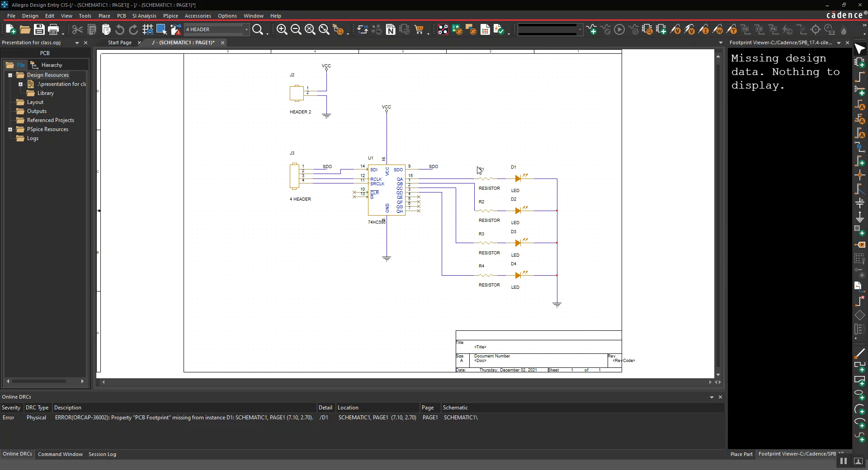
- Set the displayed values of resistors R1 and R2 to 1K and clear the selection
double_click(486, 190)
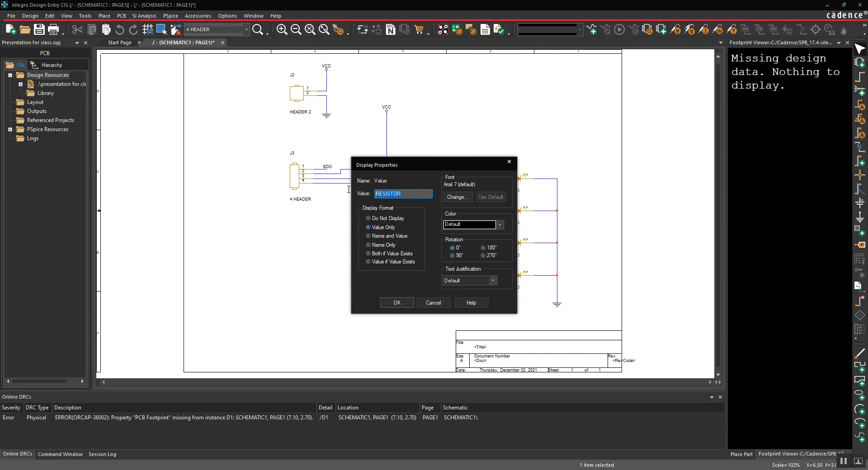
text(1K)
click(397, 303)
click(487, 221)
double_click(487, 221)
key(BackSpace)
key(Return)
click(318, 298)
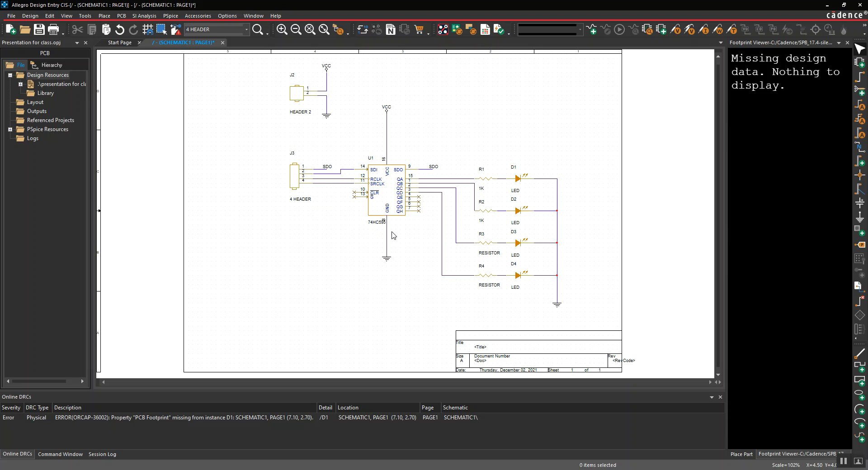
- Move U1's value label slightly down, clear of the ground pin number, and change the value to SN74HC595
click(377, 222)
drag(376, 220, 376, 230)
click(374, 237)
double_click(377, 232)
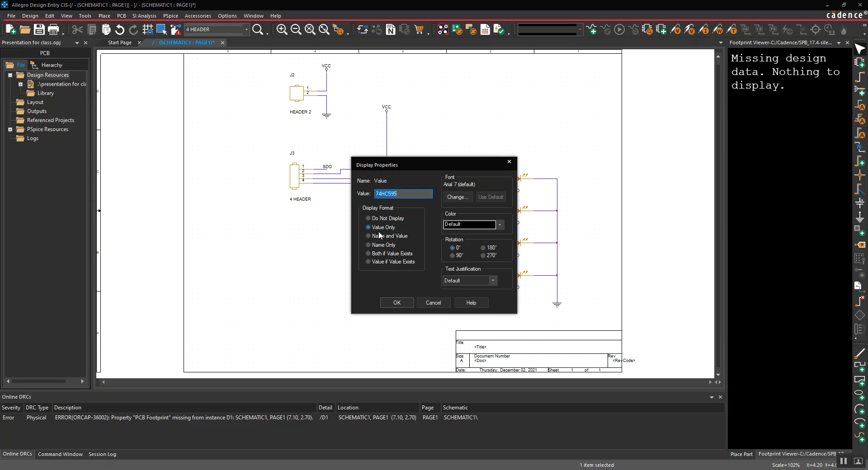
key(Home)
text(SN)
key(Return)
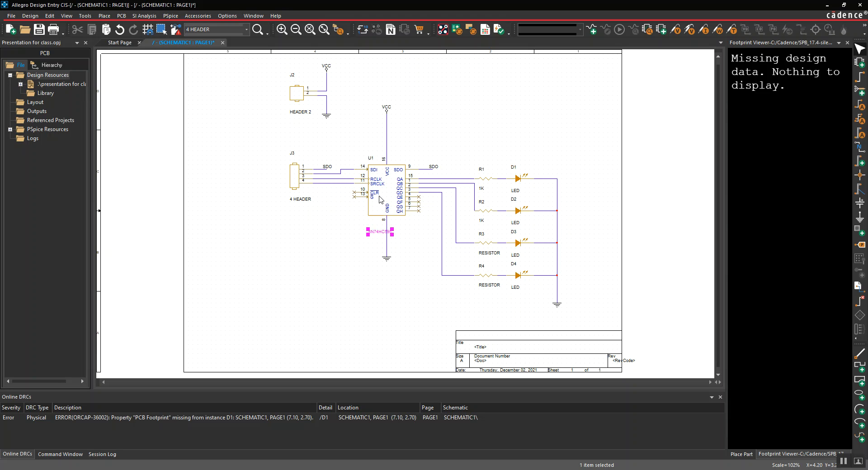
- Shift U1's SN74HC595 value label slightly left of the ground pin wire and clear the selection
click(433, 261)
click(374, 233)
drag(375, 232, 365, 232)
click(383, 281)
- Check the displayed value of resistor R1, keep it at 1K, and clear the selection
click(480, 189)
double_click(481, 190)
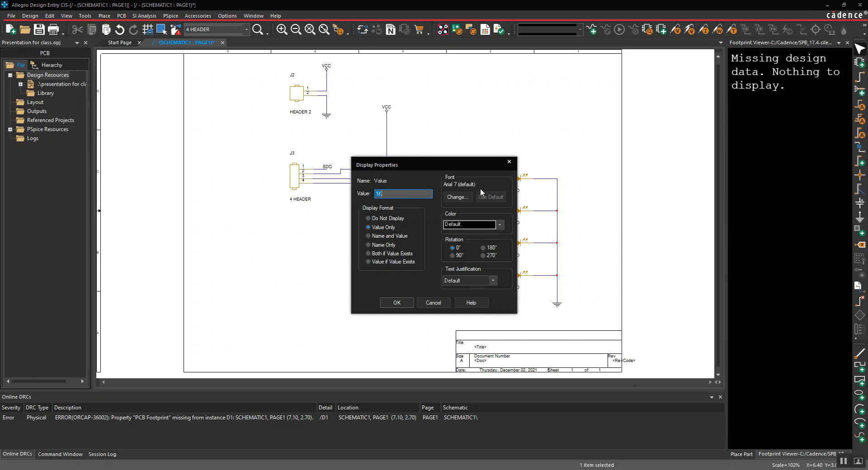
click(405, 195)
click(393, 303)
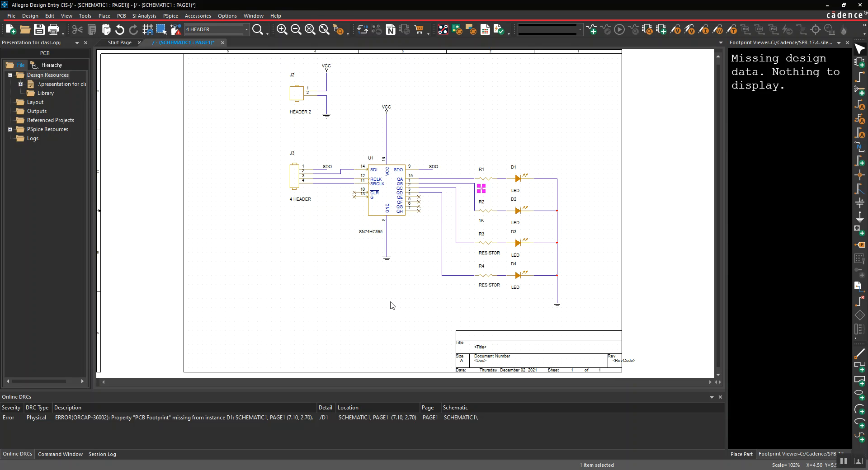
click(416, 288)
- Try to create the PCB Editor netlist in the allegro directory, creating the missing directory and saving the design
click(169, 17)
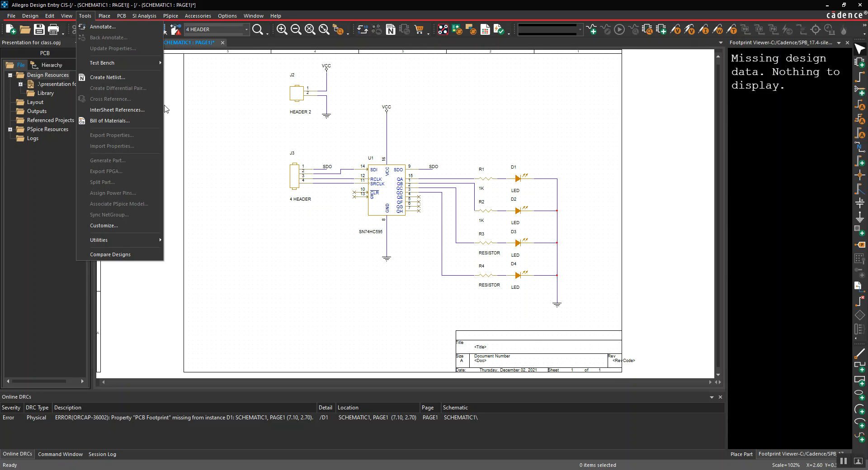
click(227, 109)
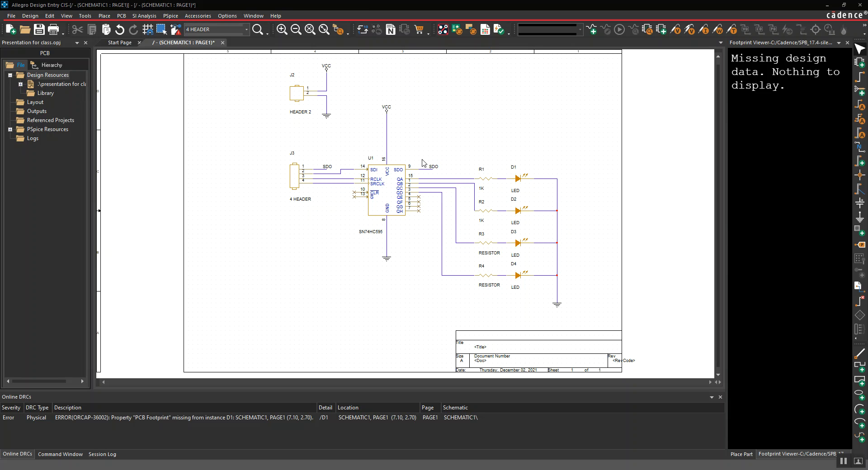
click(85, 17)
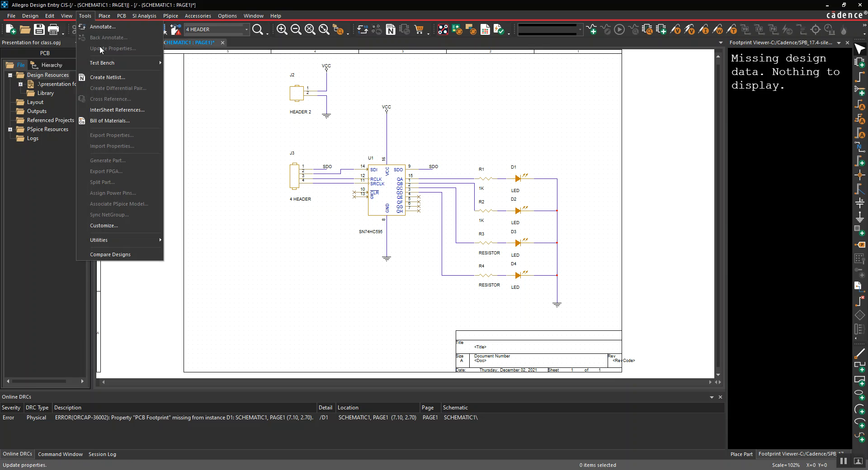
click(107, 77)
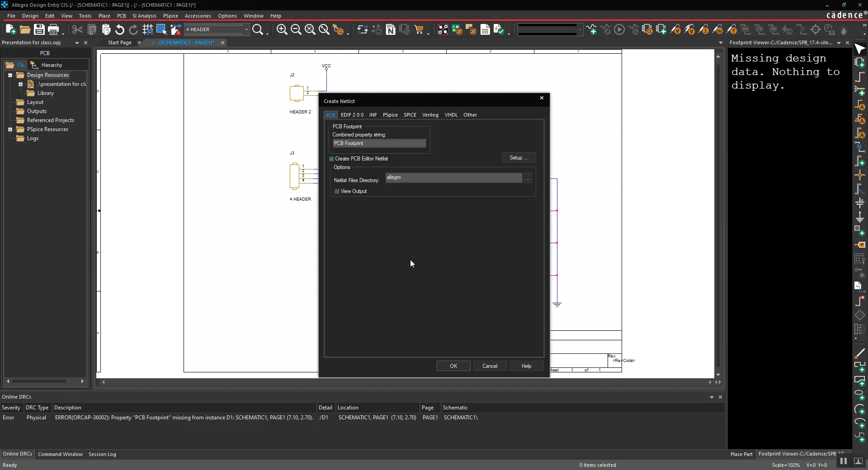
click(454, 367)
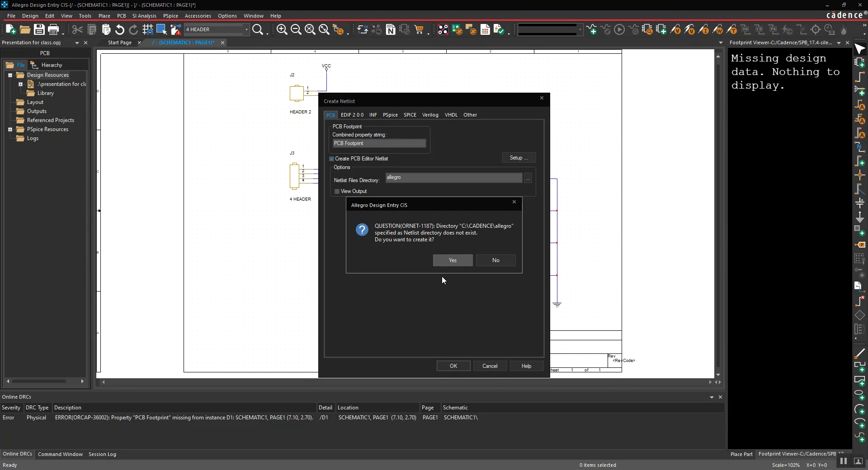
click(452, 256)
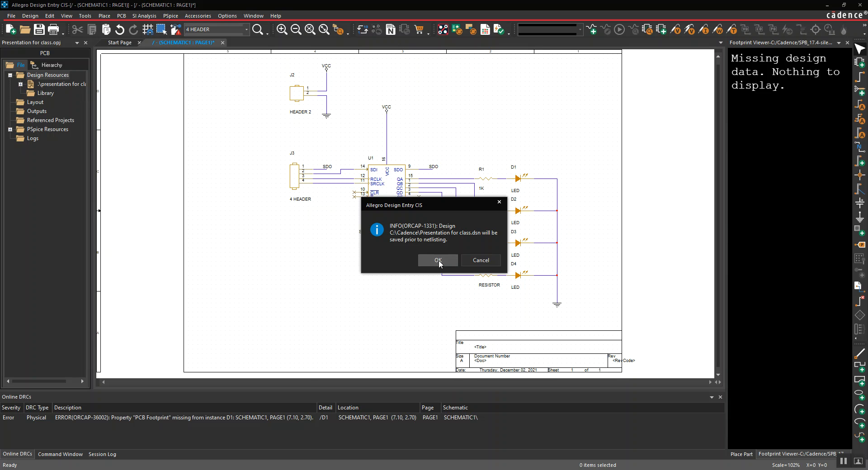
click(440, 261)
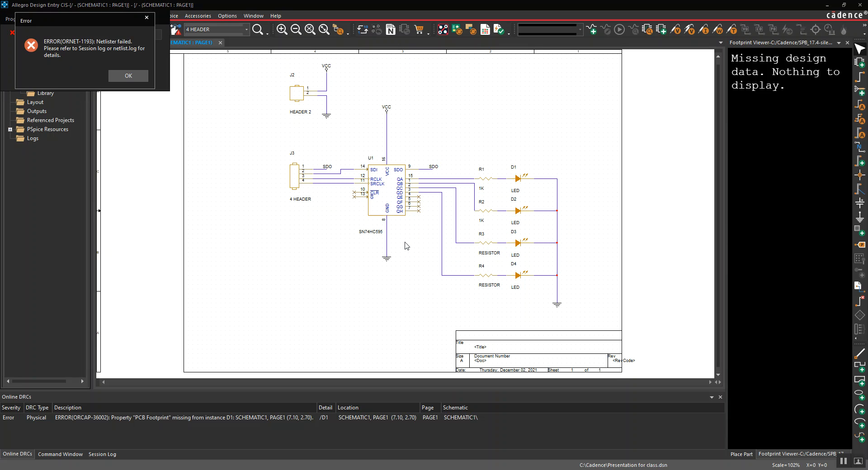
click(128, 76)
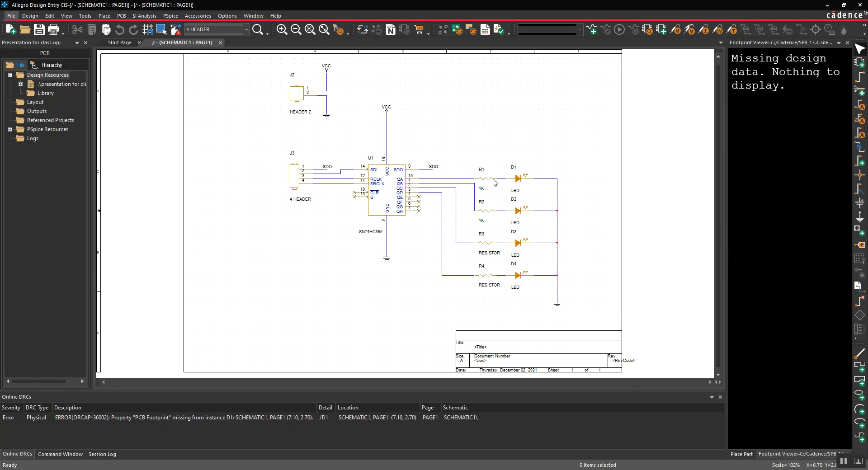
- Compare the footprint previews of LEDs D1 and D2, and set D1's PCB Footprint to cap196
click(519, 181)
click(519, 211)
click(518, 180)
right_click(518, 181)
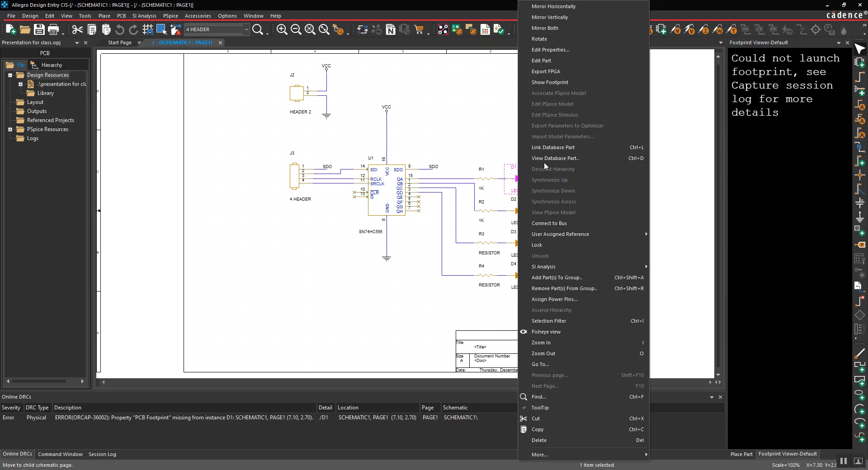
click(546, 51)
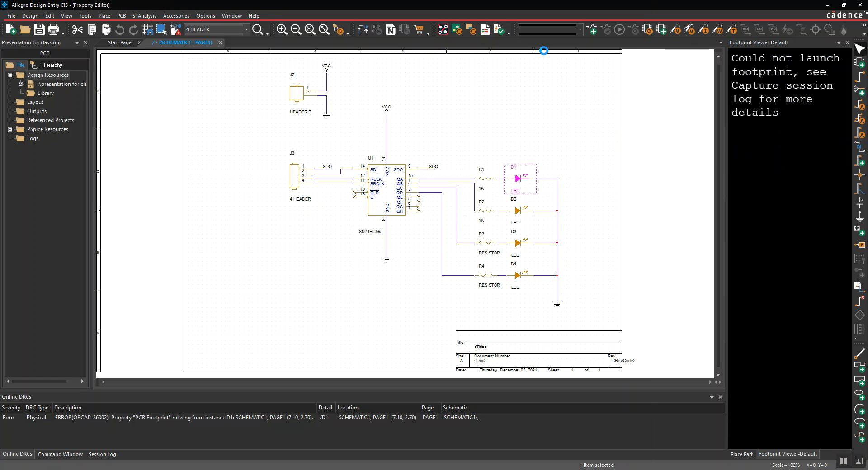
drag(455, 384, 593, 333)
click(216, 99)
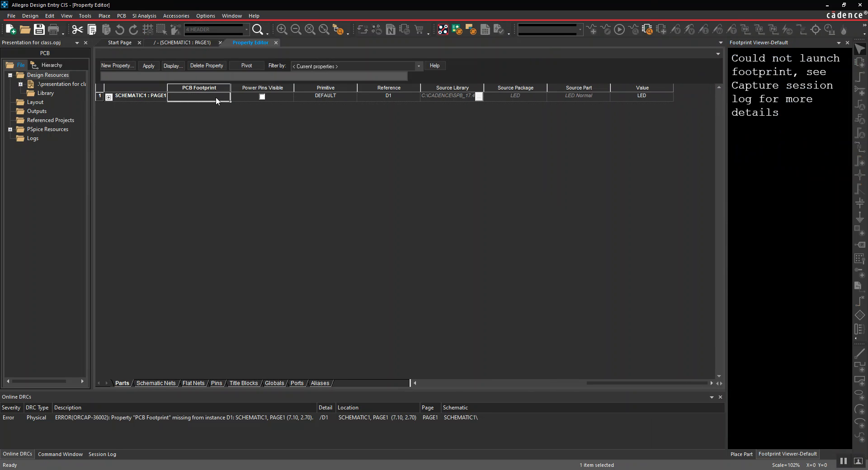
text(cap196)
key(Tab)
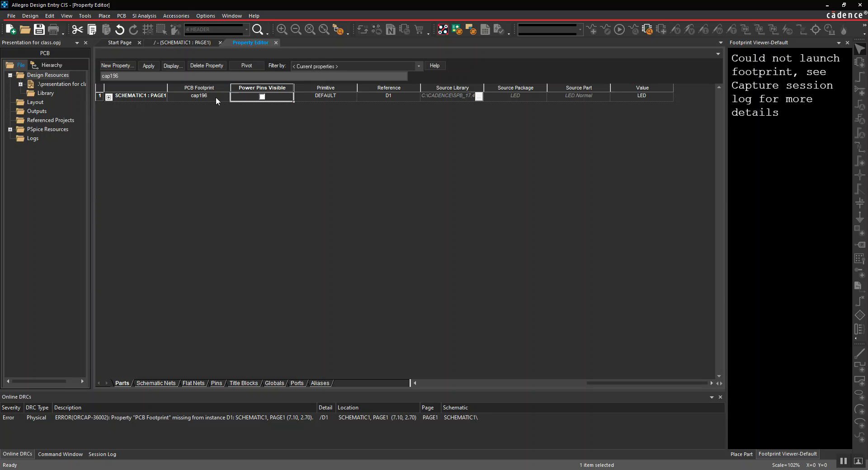
- Return to the schematic applying the property changes, and check the footprint previews of LEDs D2 and D1
click(277, 43)
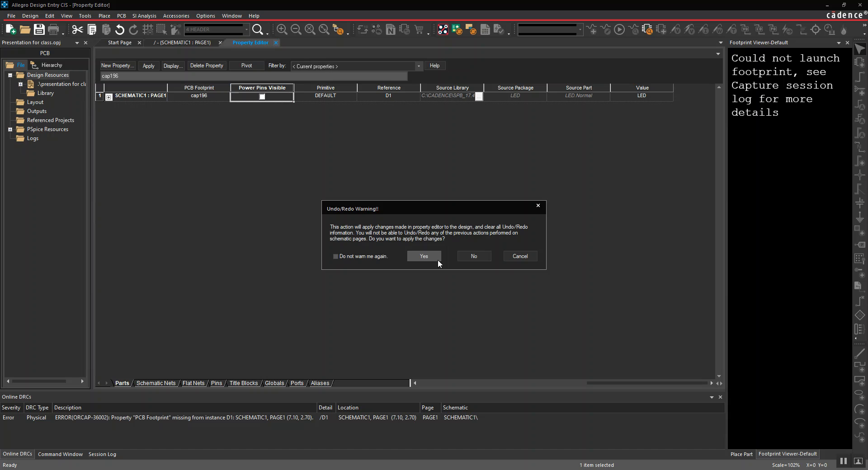
click(426, 256)
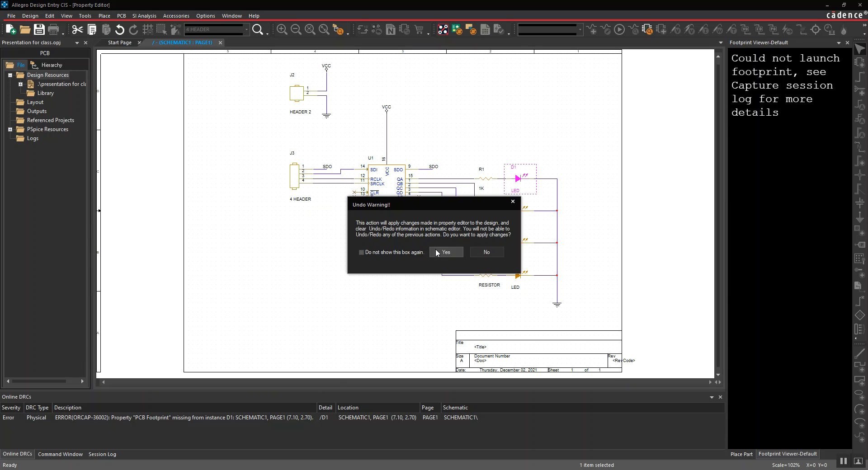
click(436, 249)
click(518, 216)
click(519, 185)
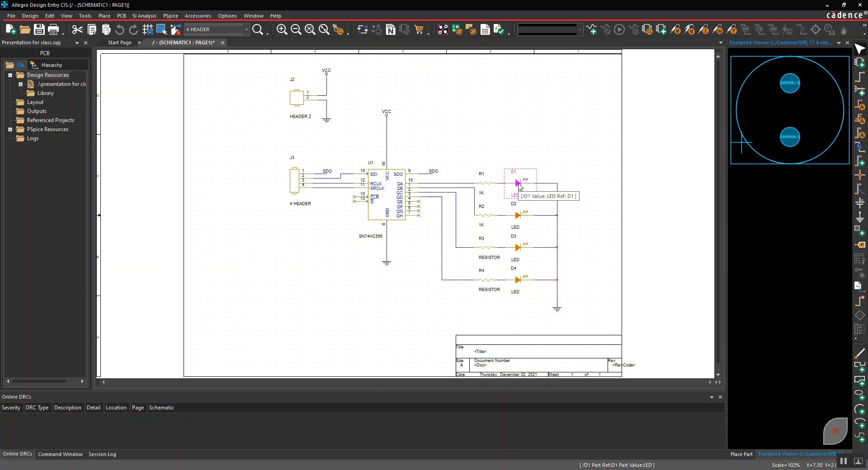
- Generate the PCB Editor netlist in the allegro directory, saving the design first, and clear the selection
click(85, 17)
click(95, 79)
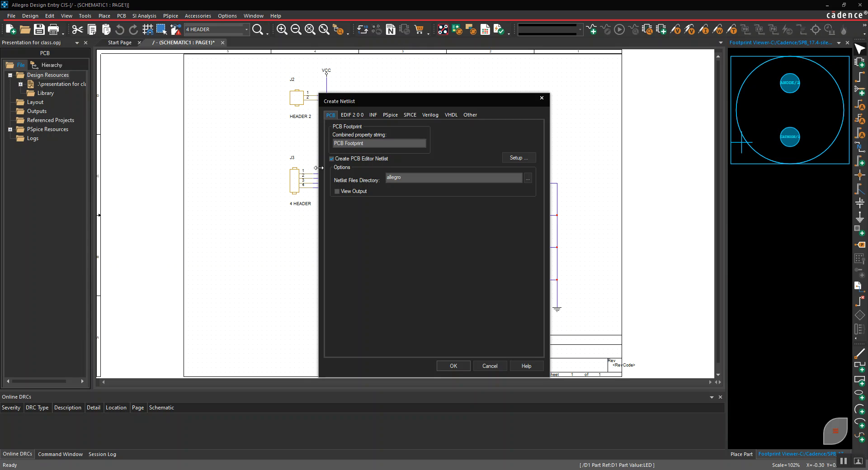
click(453, 366)
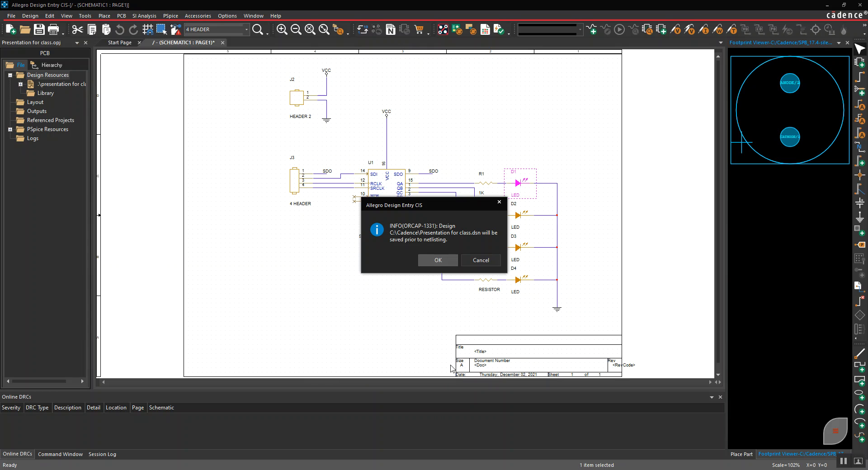
click(445, 260)
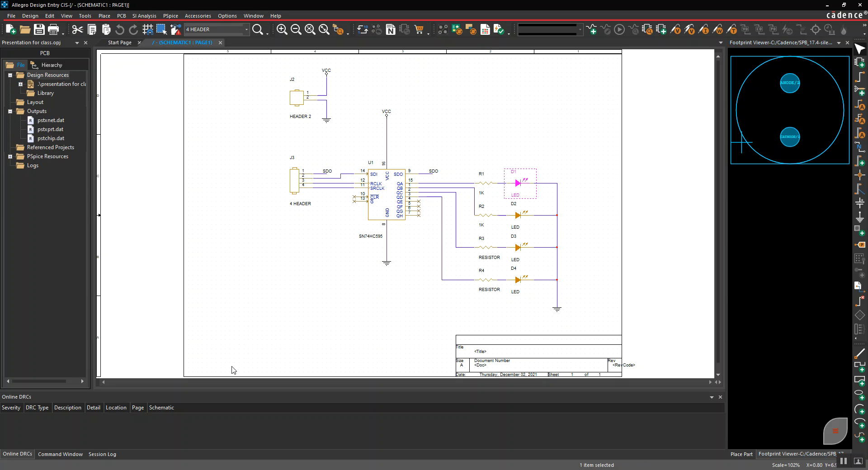
click(352, 248)
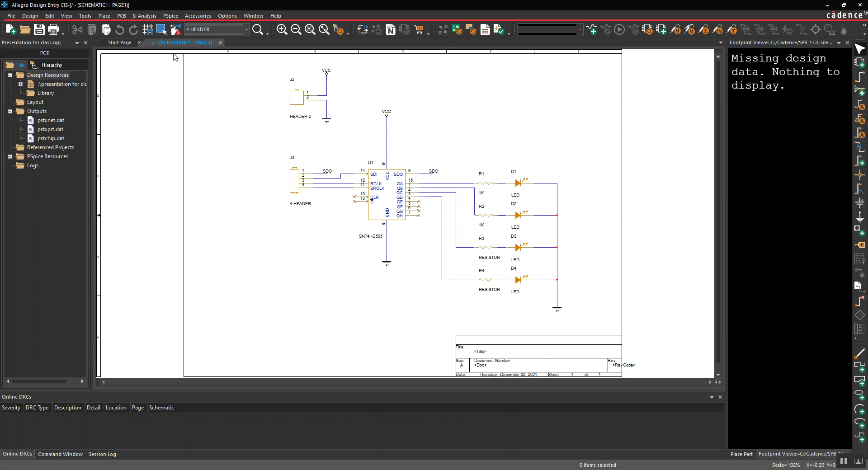
- Run the design rules check on the whole design with the default options, accepting the loss of undo history
click(88, 16)
click(100, 18)
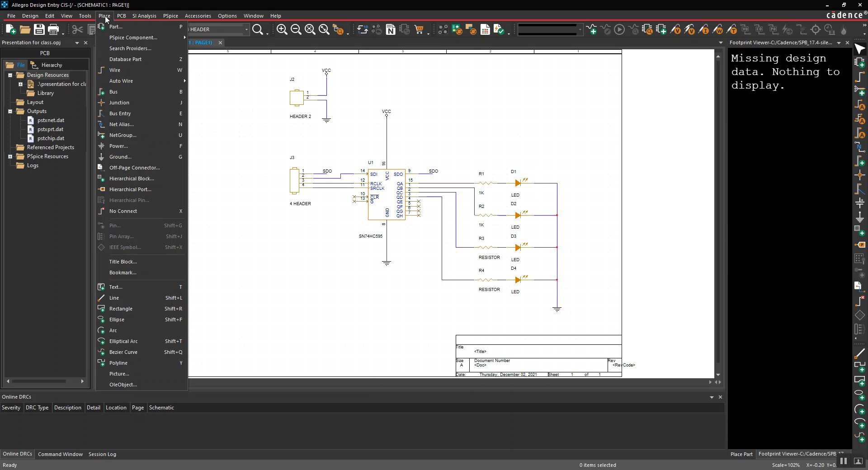
mouse_move(122, 16)
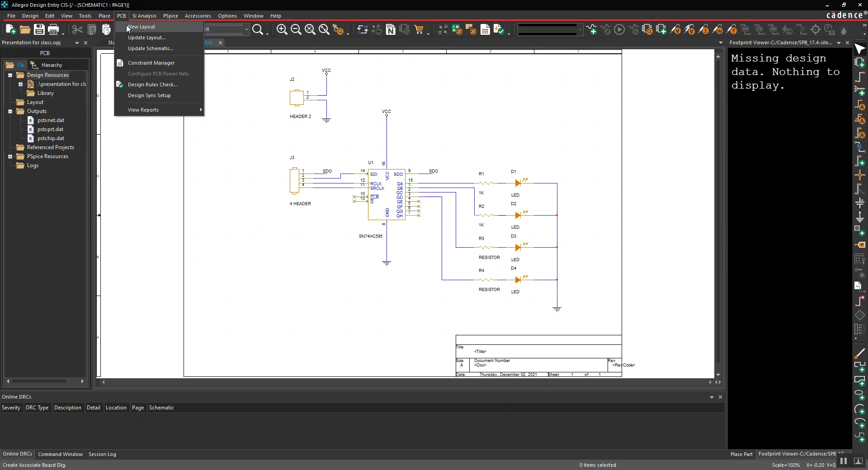
click(161, 89)
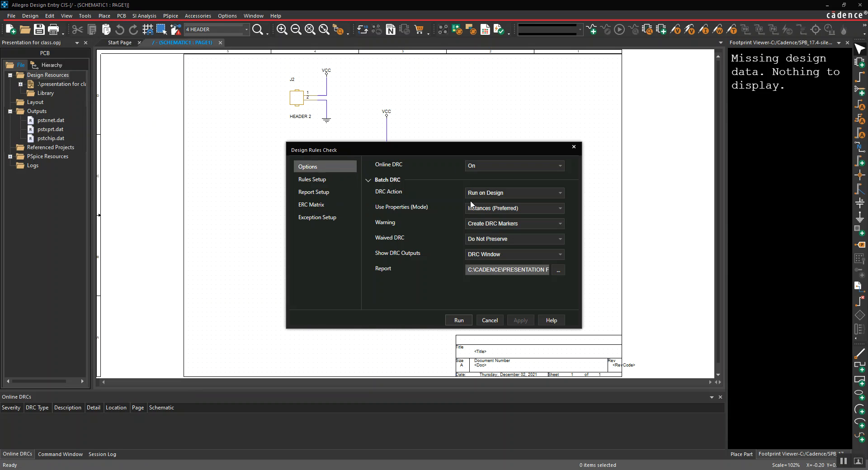
click(460, 320)
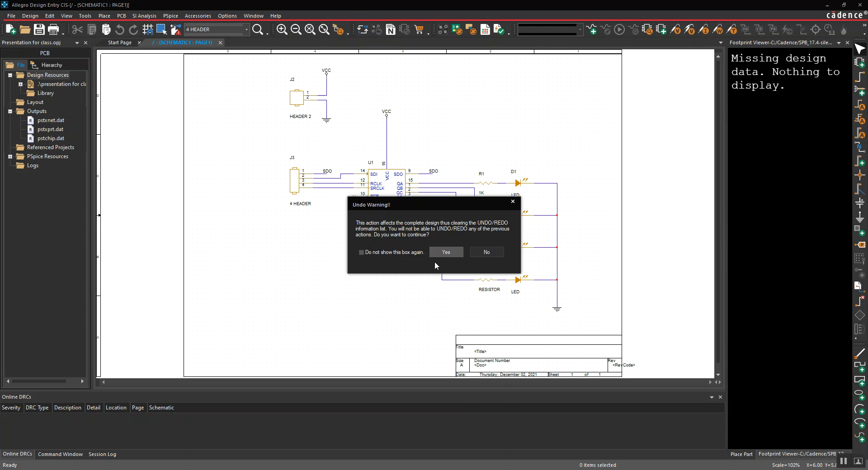
click(445, 253)
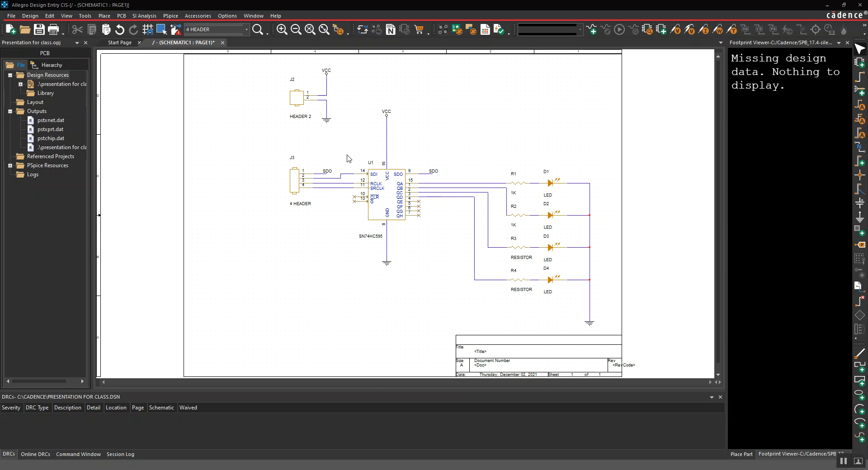
- Create a new board layout in the allegro folder and open it with the Allegro PCB Venture product
click(121, 17)
click(130, 29)
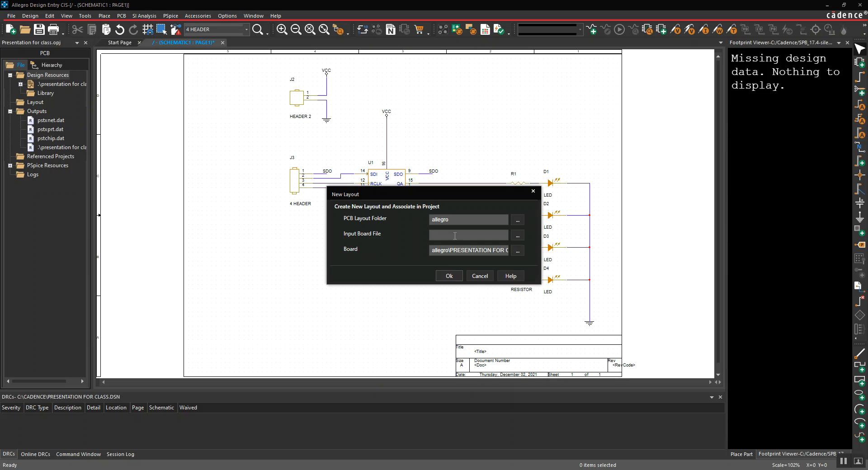
click(450, 277)
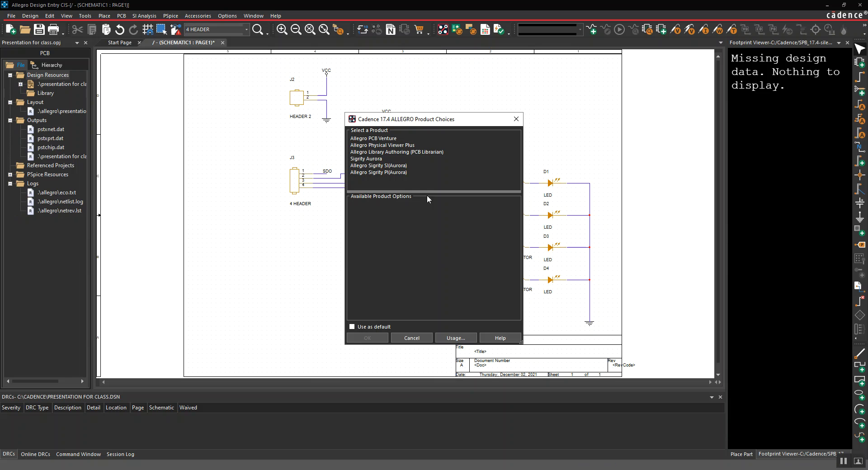
click(384, 138)
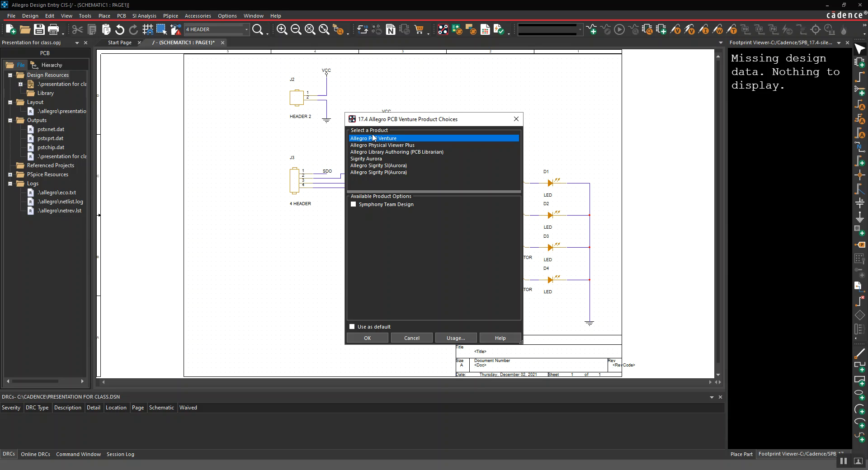
click(368, 338)
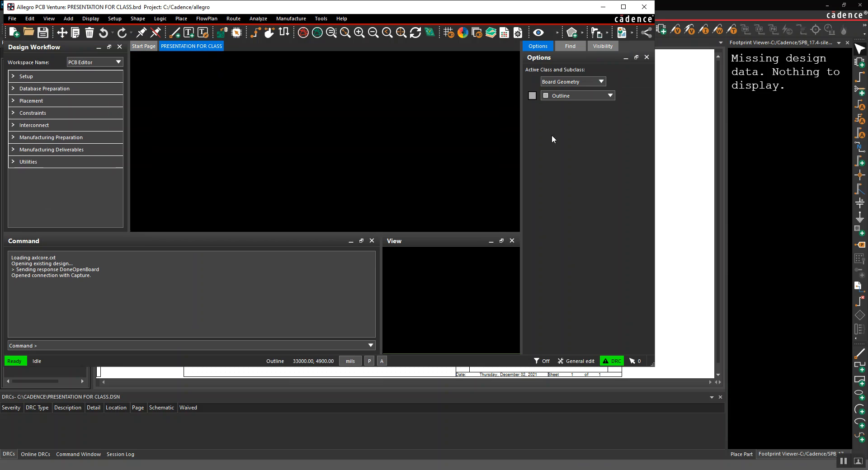
- Maximize the board editor window and start placing components manually
click(623, 7)
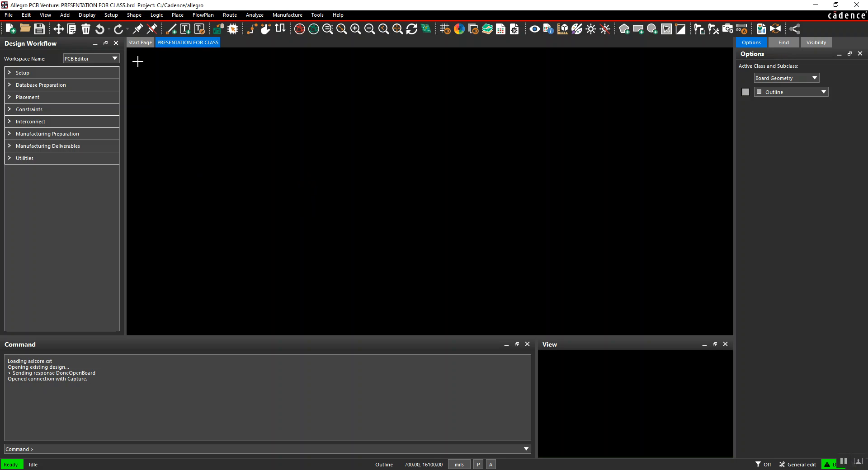
click(178, 16)
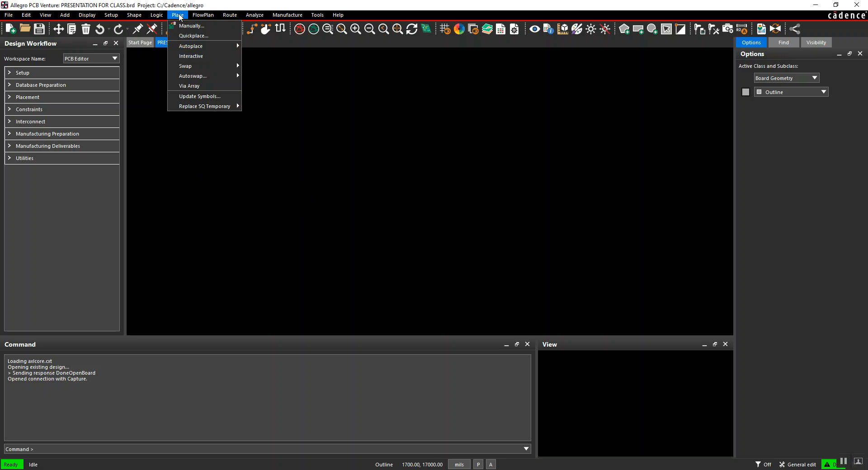
click(190, 26)
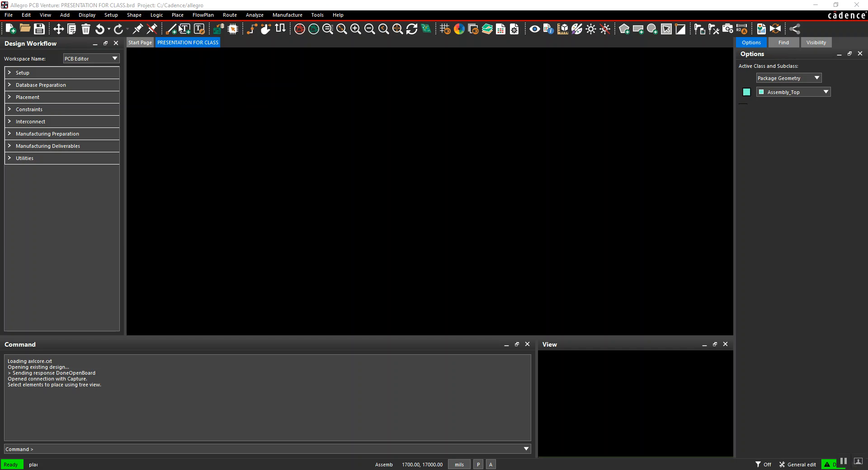